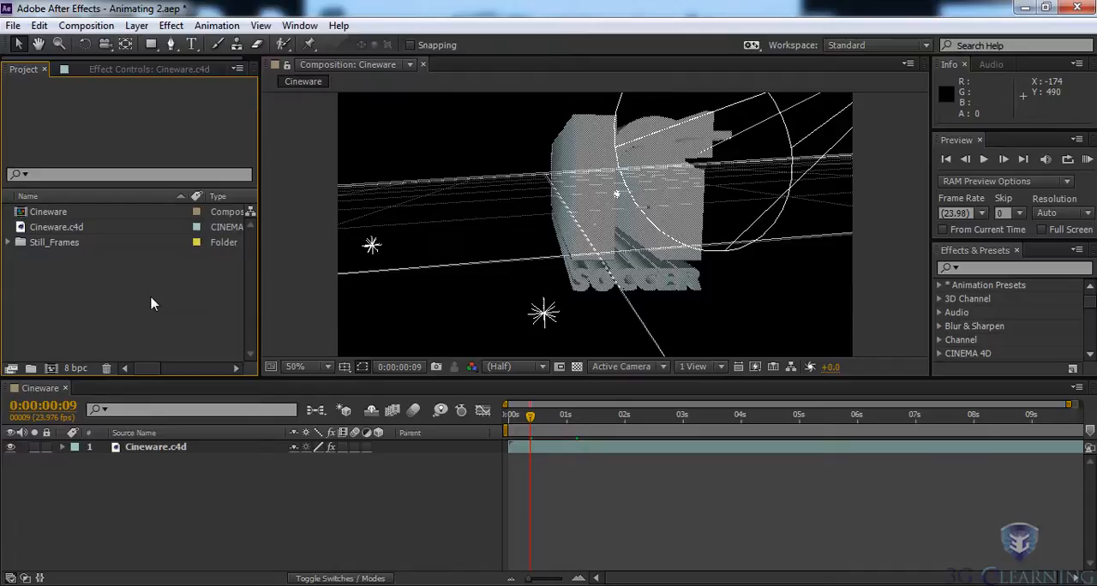
- Move the playhead to 0:00:06:07 and set the CINEWARE renderer of the Cineware.c4d layer to Standard (Final)
click(150, 448)
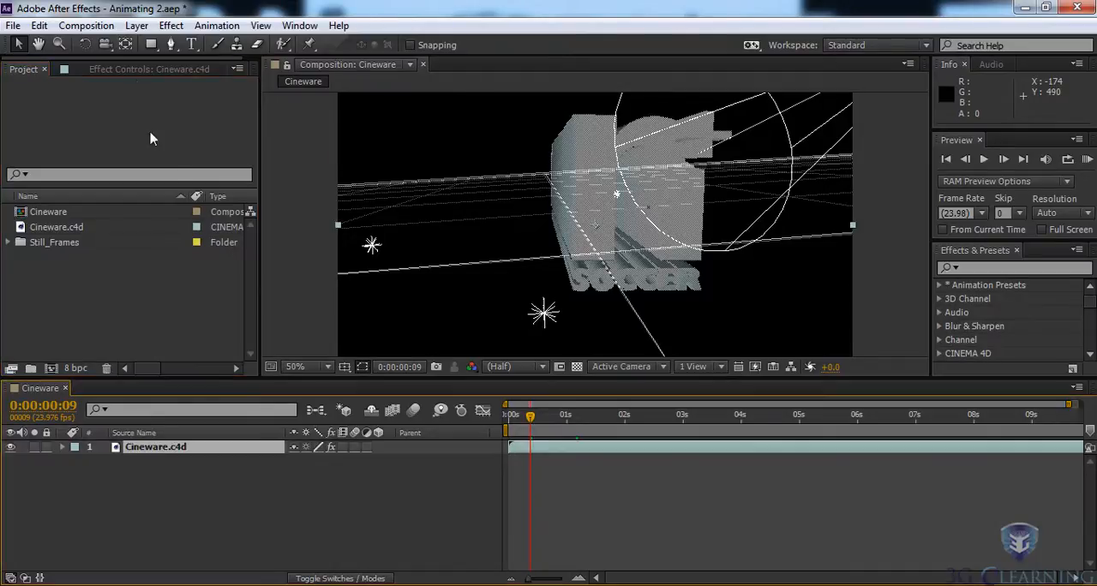
click(120, 70)
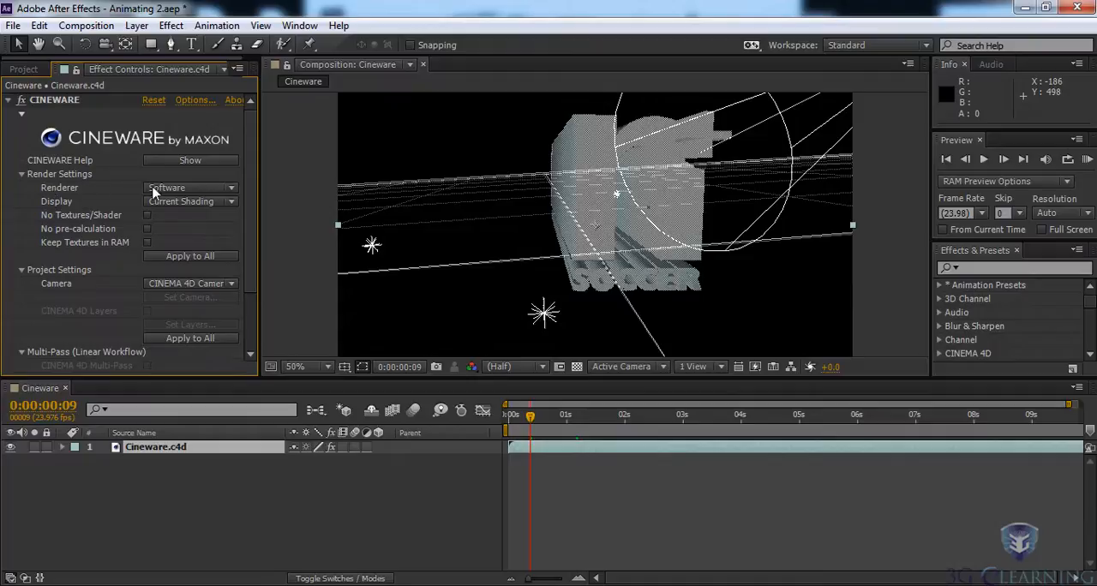
click(197, 189)
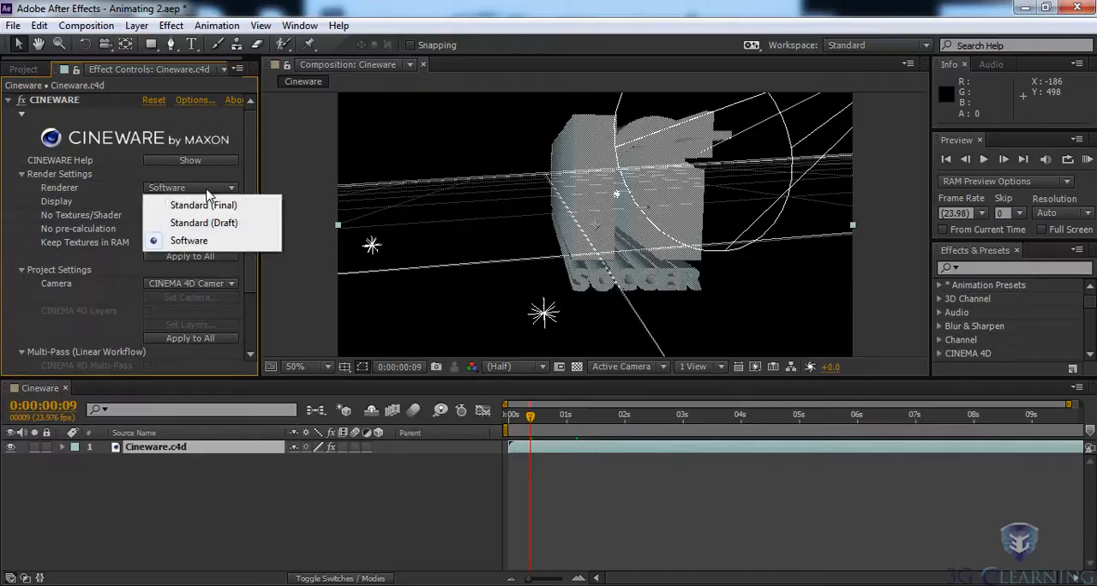
click(255, 271)
drag(531, 416, 876, 431)
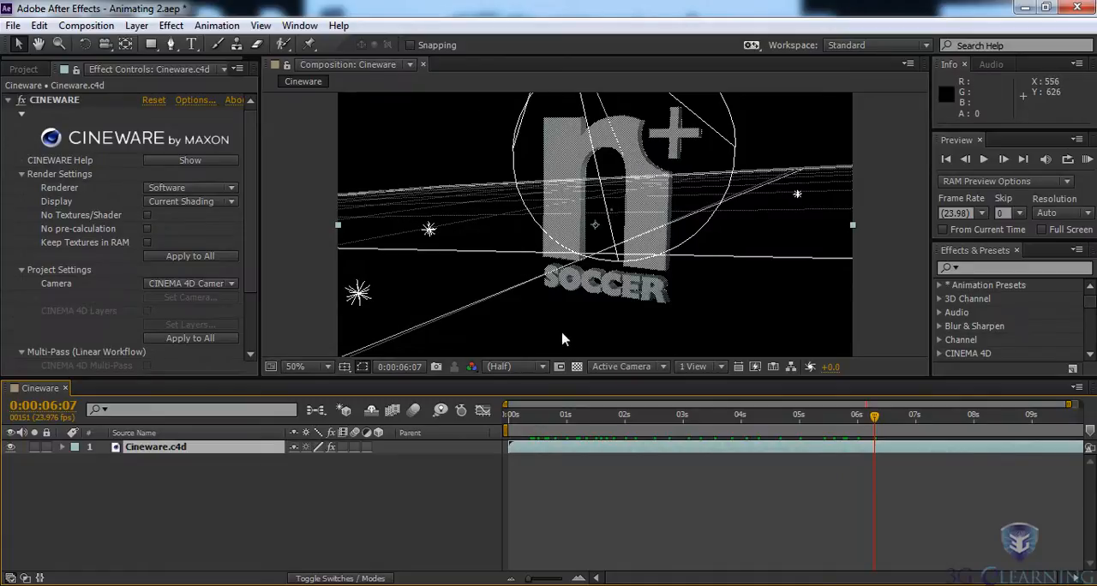
click(201, 190)
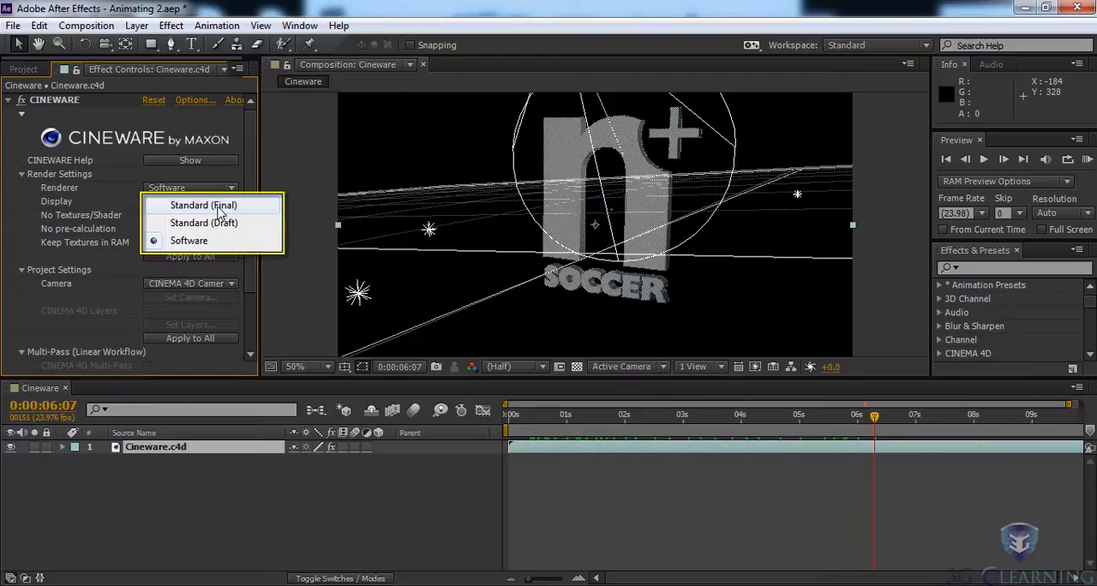
click(195, 209)
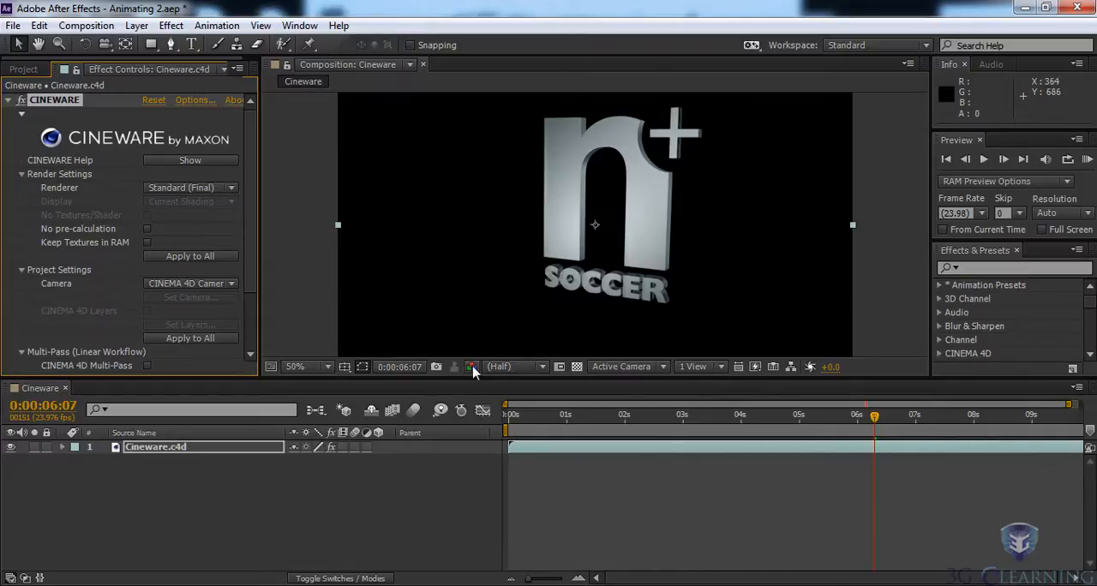
- Display the composition at 100% magnification and enable Keep Textures in RAM for the CINEWARE effect
click(329, 367)
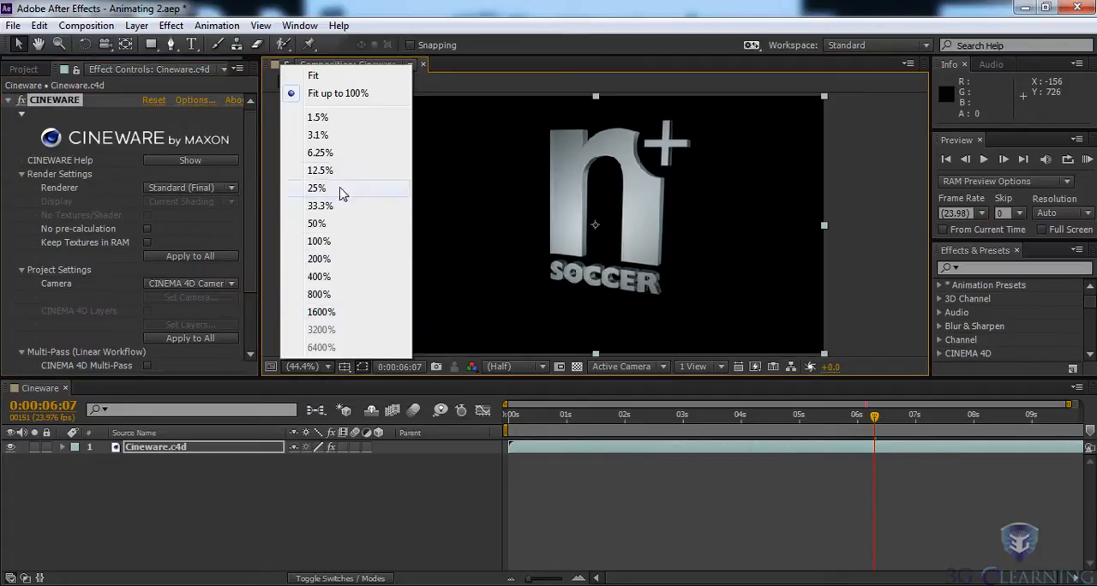
click(329, 241)
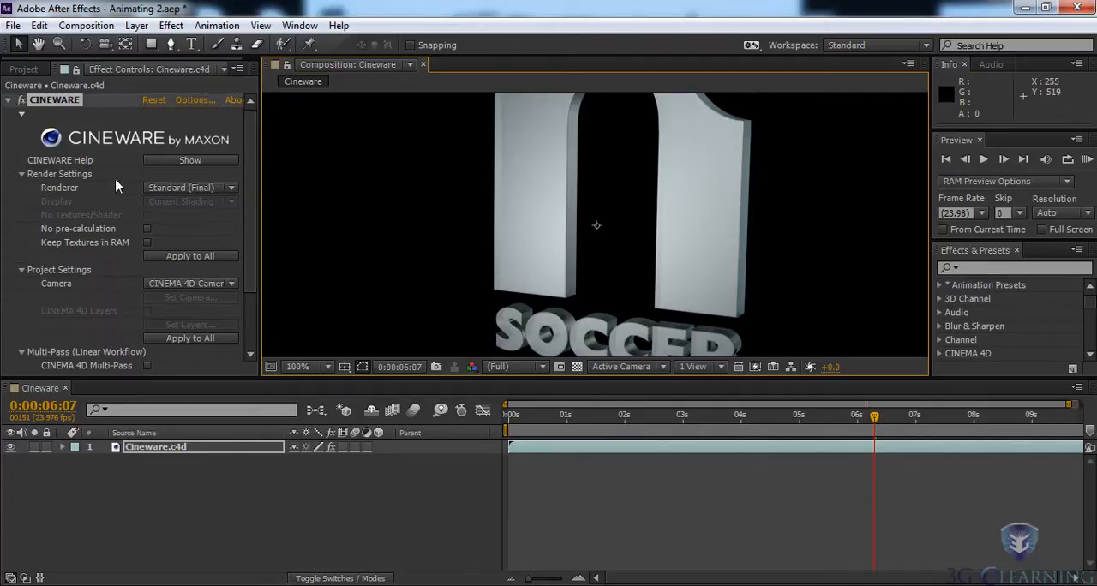
click(147, 244)
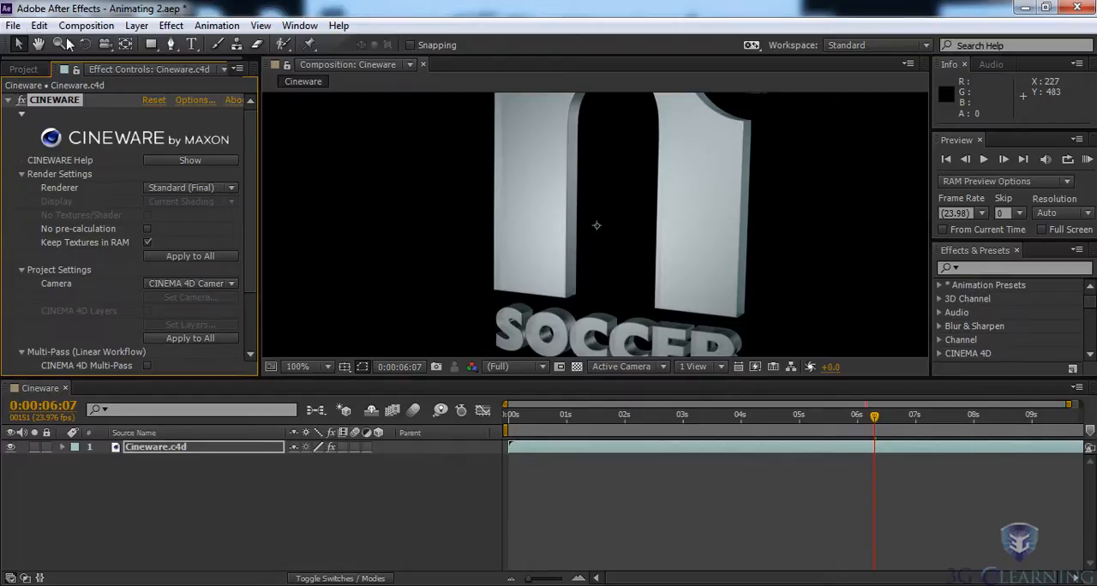
click(39, 28)
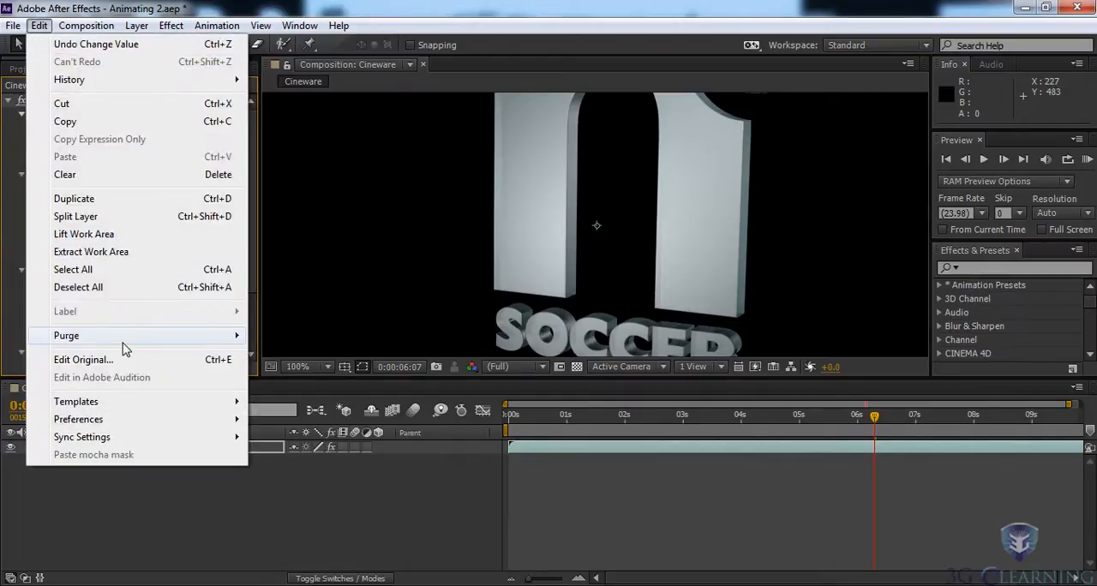
mouse_move(129, 343)
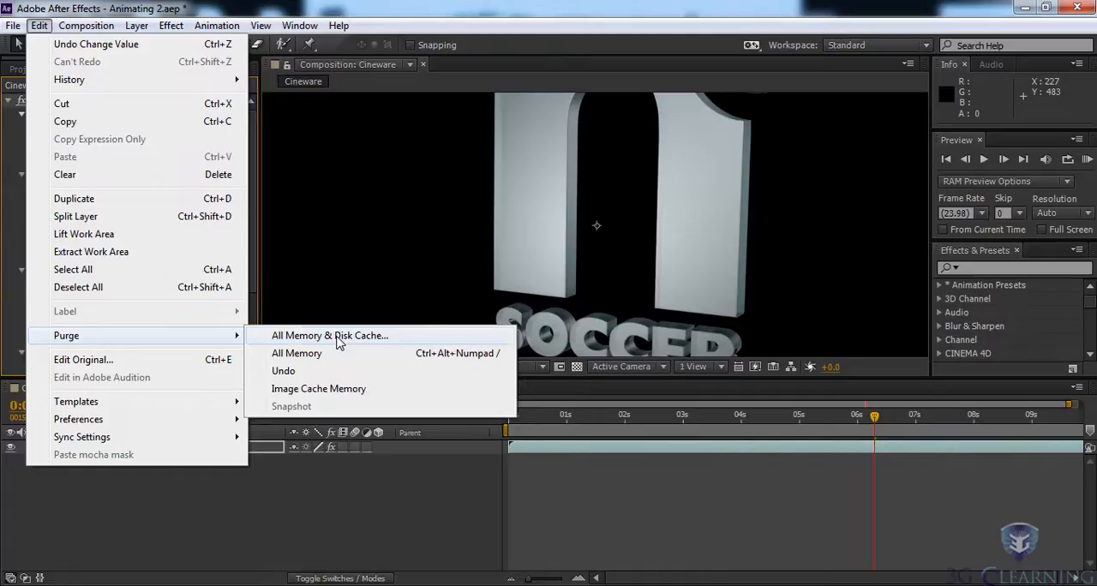
click(40, 27)
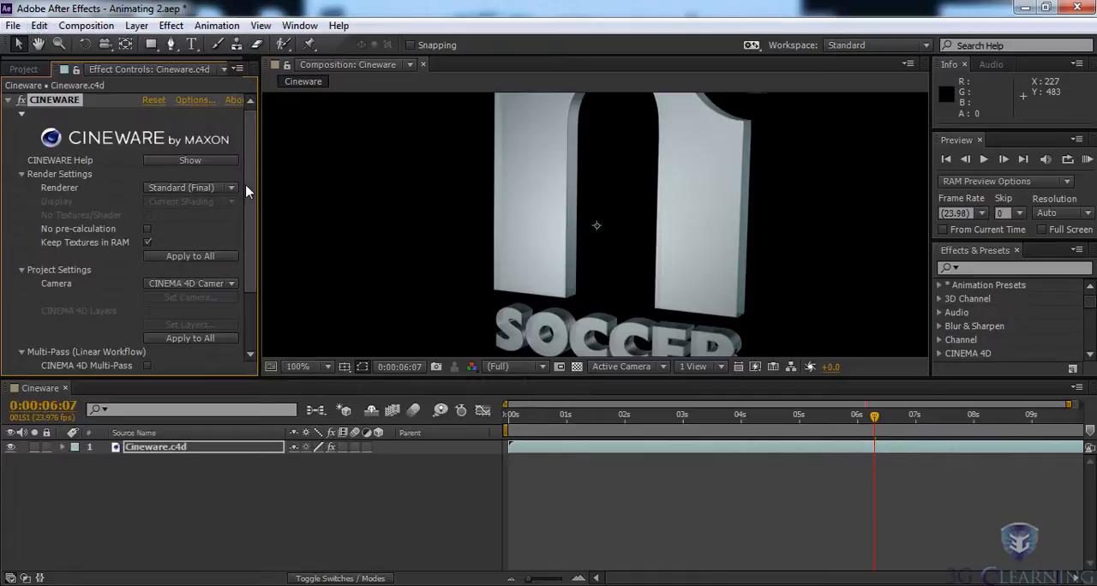
- Extract the CINEMA 4D scene data into the composition and check the extracted camera and rim light layers
scroll(250, 223, down, 3)
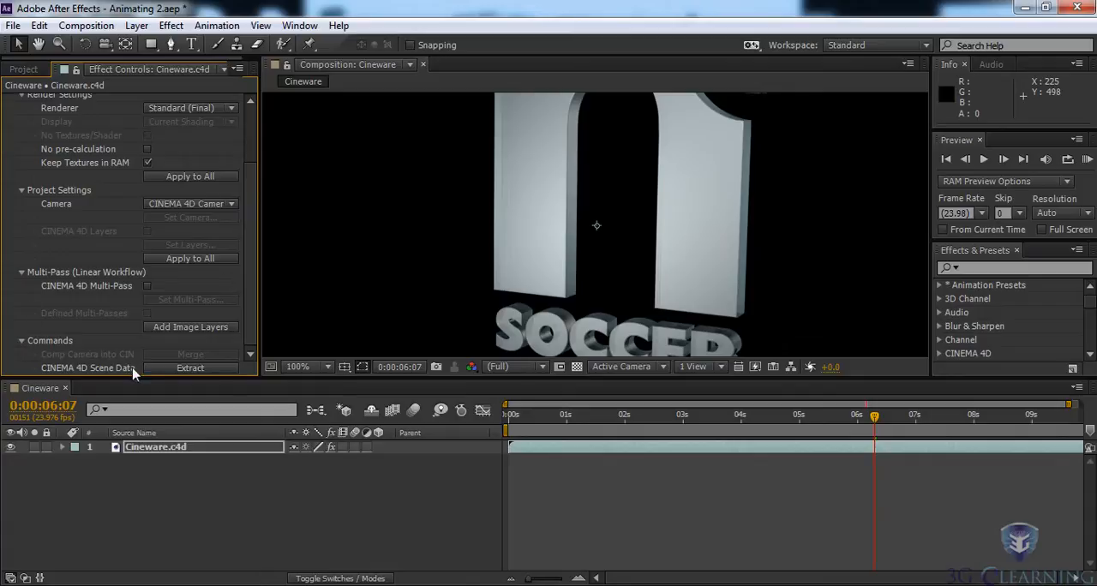
click(203, 369)
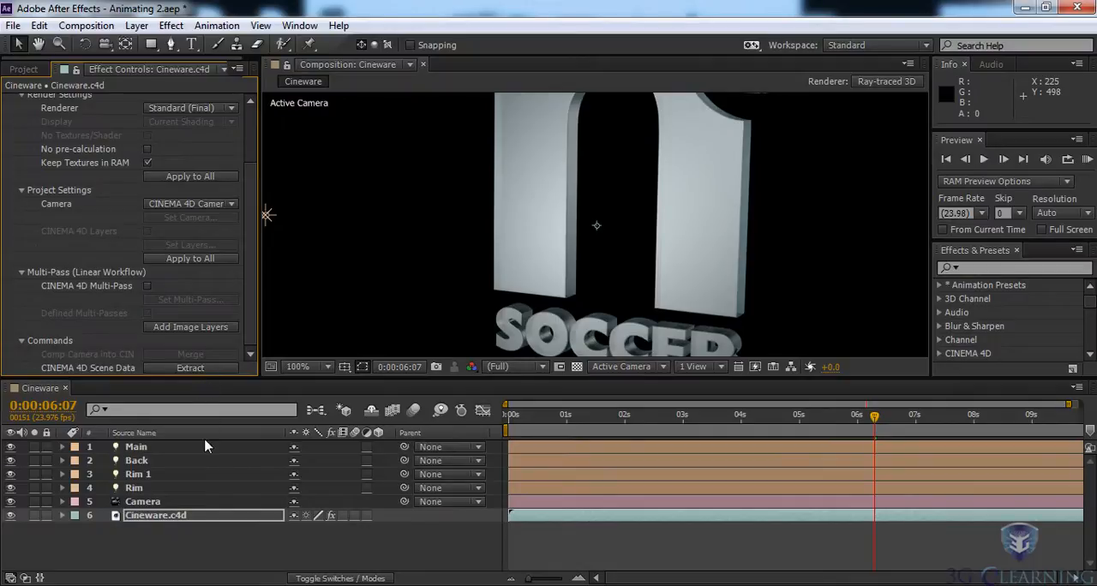
click(142, 502)
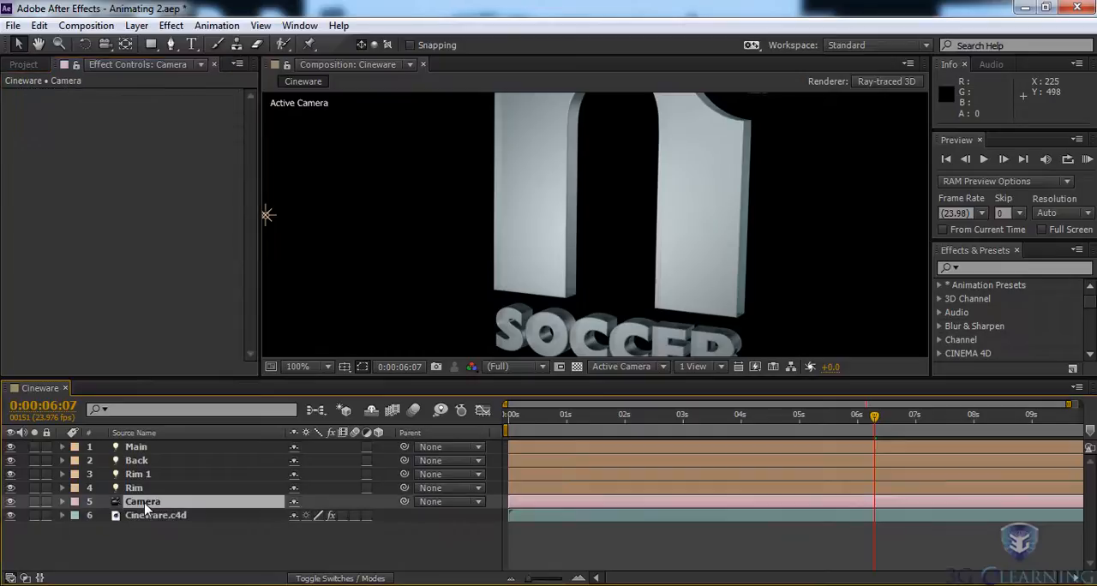
click(137, 488)
click(137, 475)
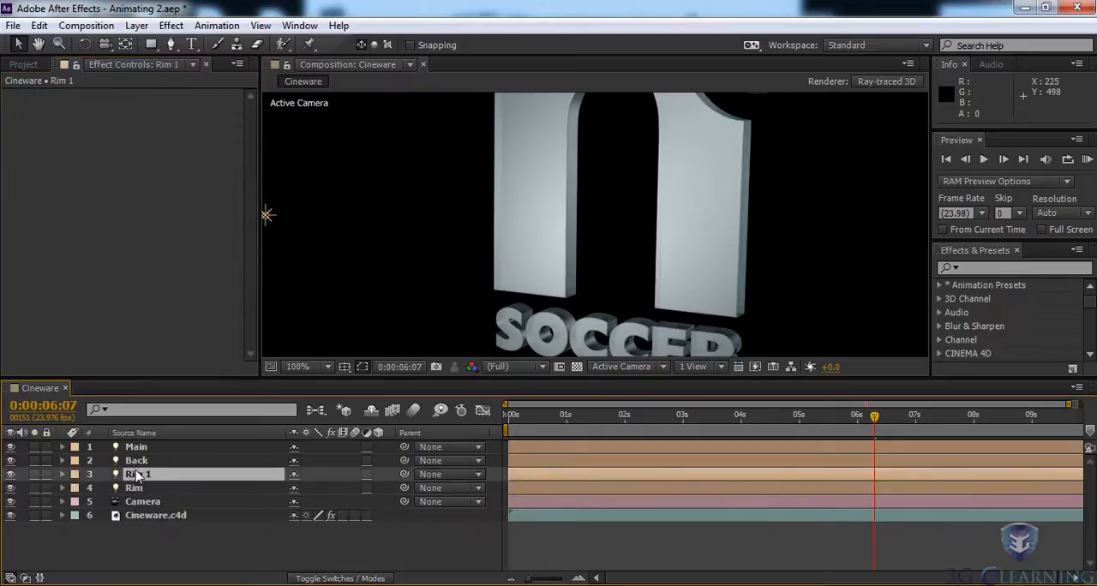
- Change the color of the Back light layer to red, DD1010
click(137, 463)
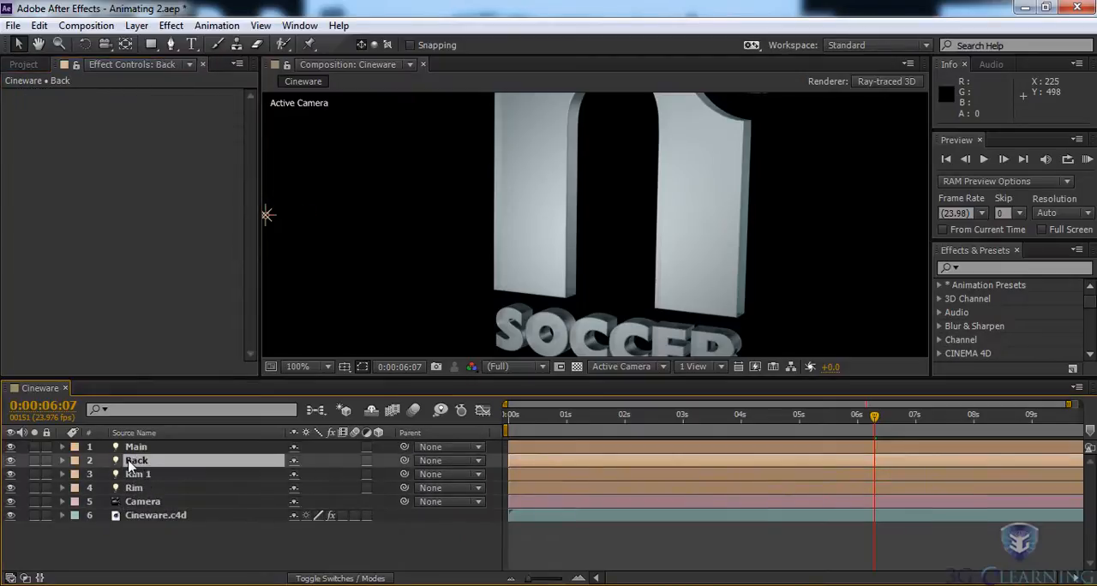
double_click(120, 463)
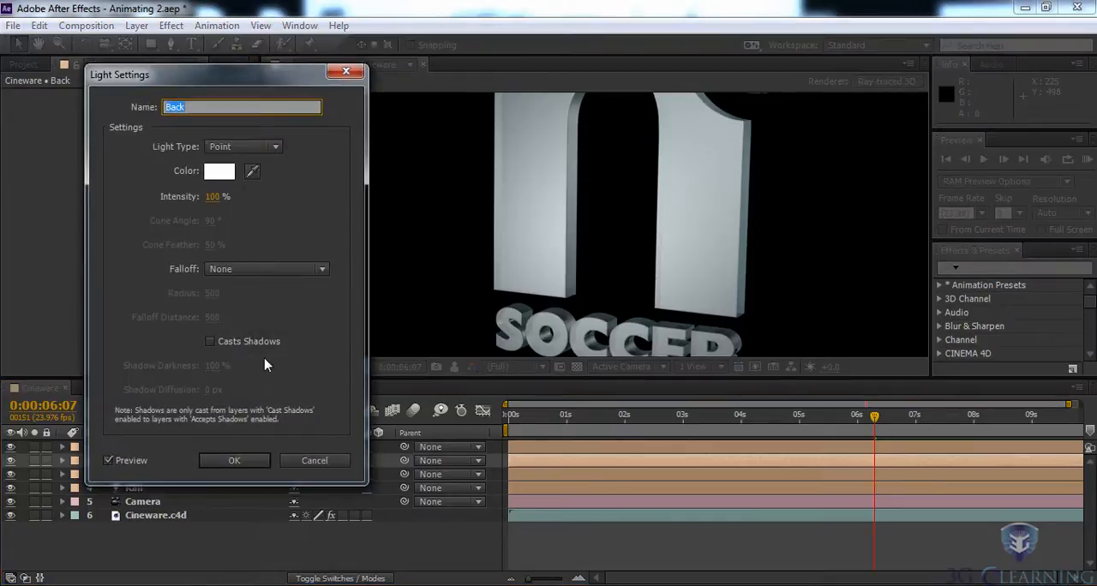
click(214, 171)
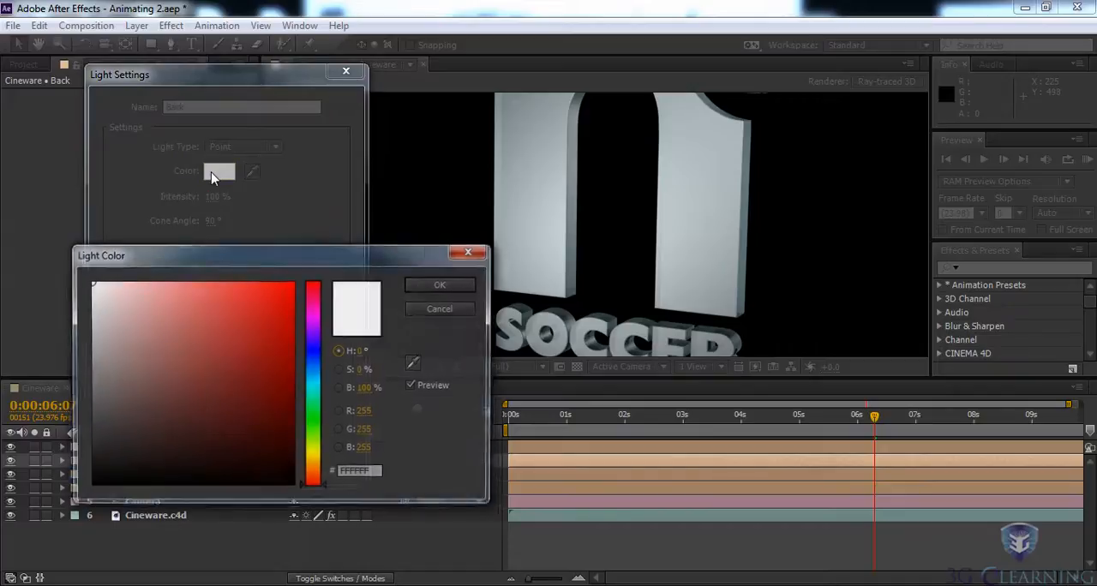
click(278, 308)
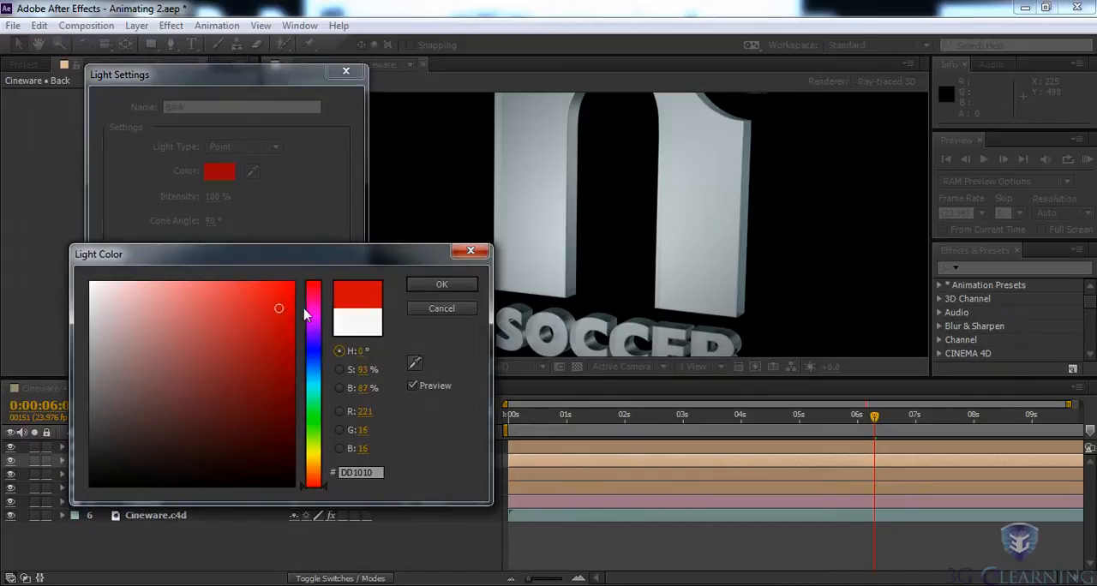
click(447, 288)
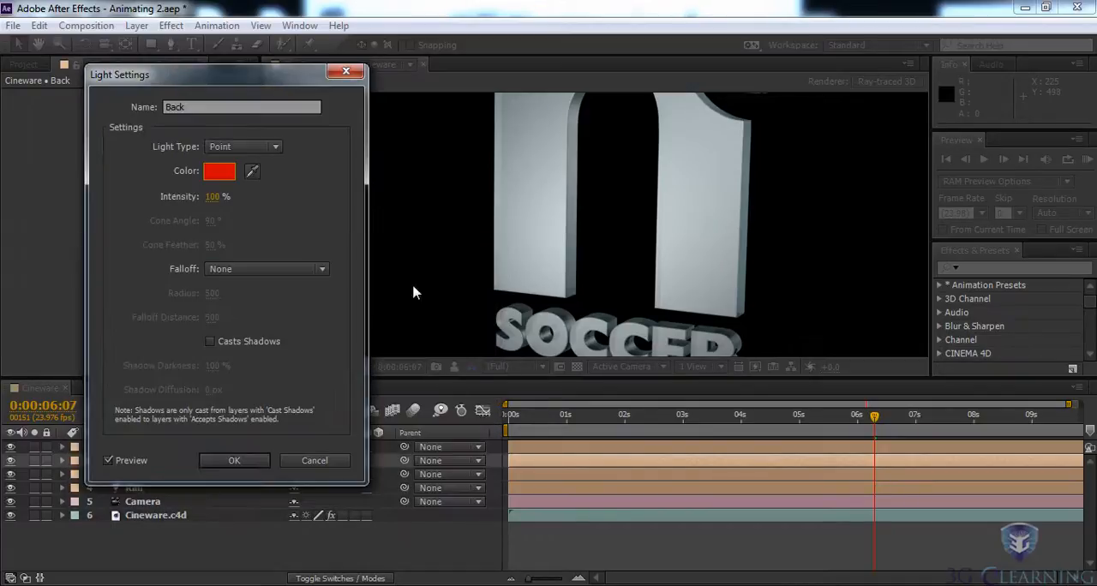
click(223, 461)
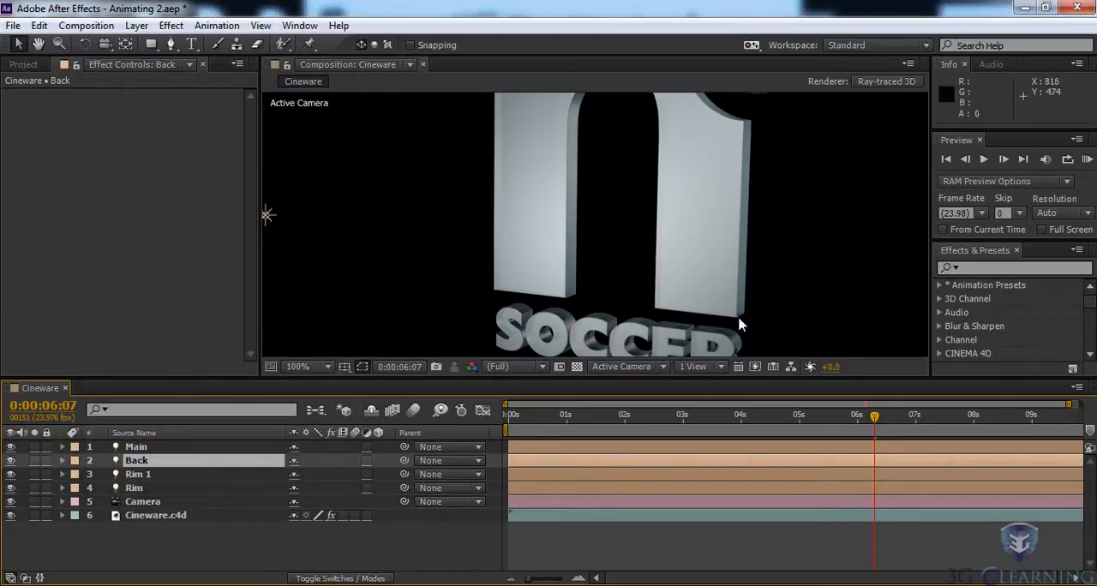
- Reveal the Camera layer's position keyframes and move the playhead back to 0:00:00:00
click(137, 505)
key(u)
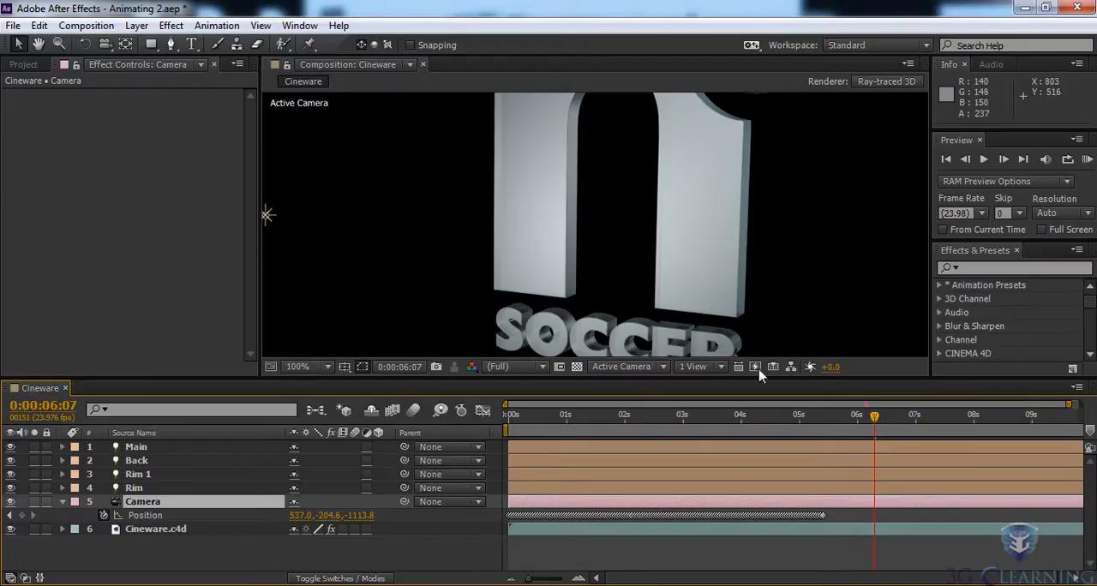
drag(874, 419, 512, 419)
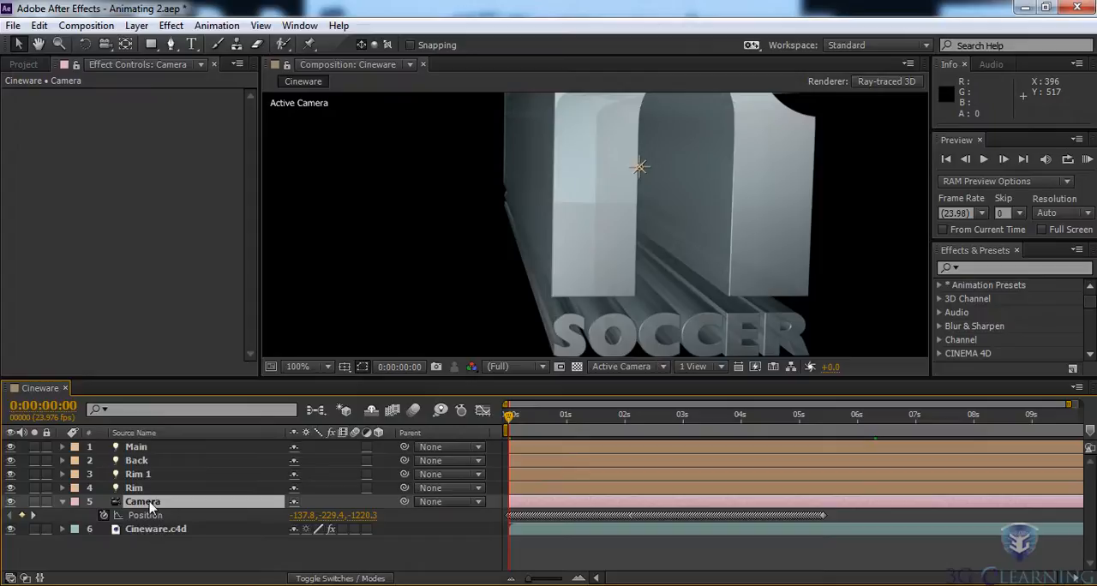
- Delete the four extracted light layers and the Camera layer, and open the Cineware.c4d source in CINEMA 4D Lite
shift+click(131, 452)
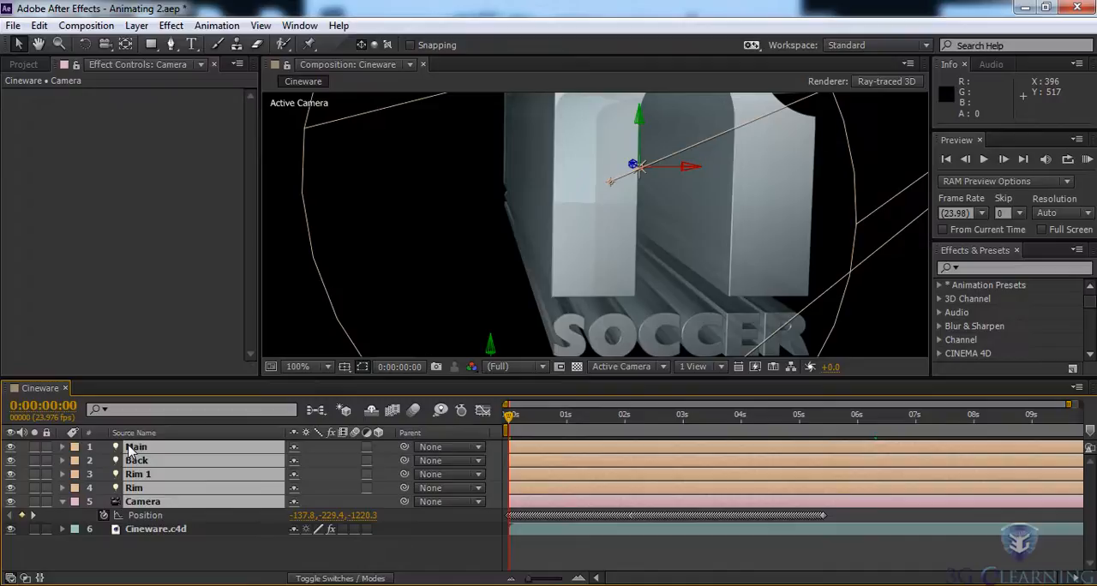
key(Delete)
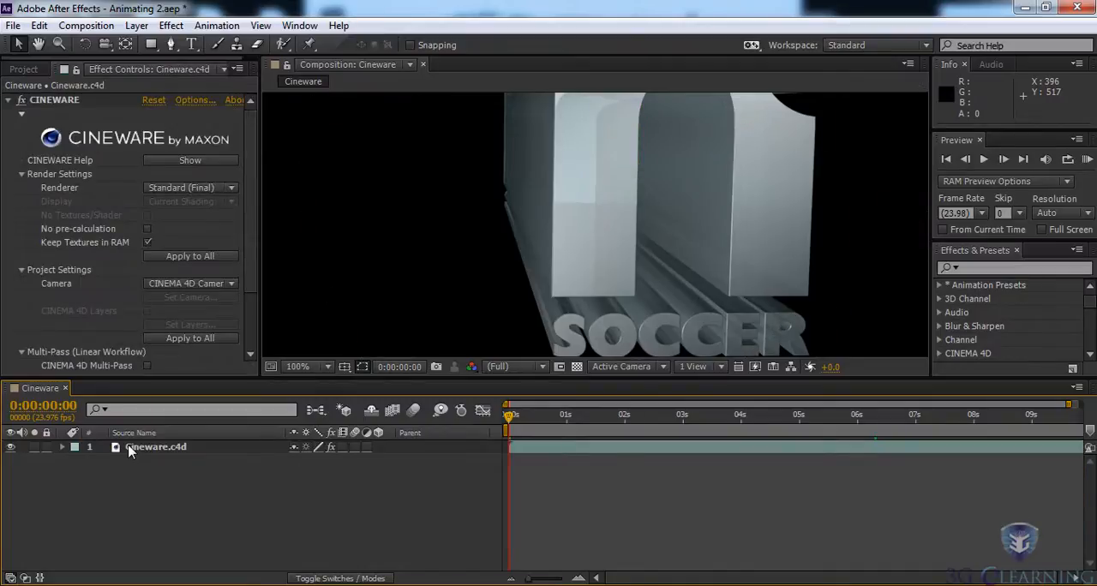
click(170, 453)
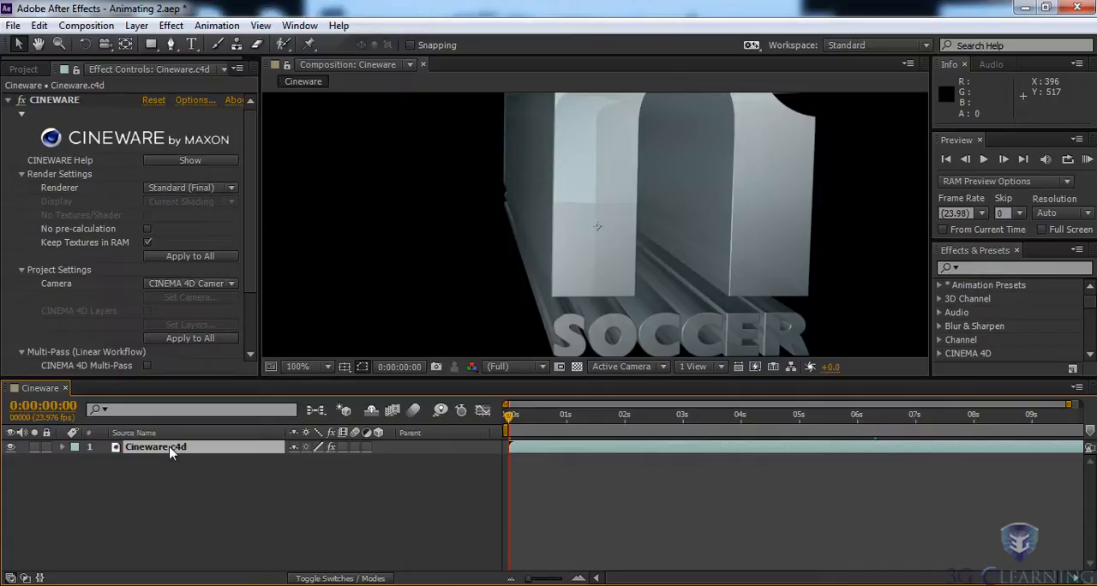
key(ctrl+e)
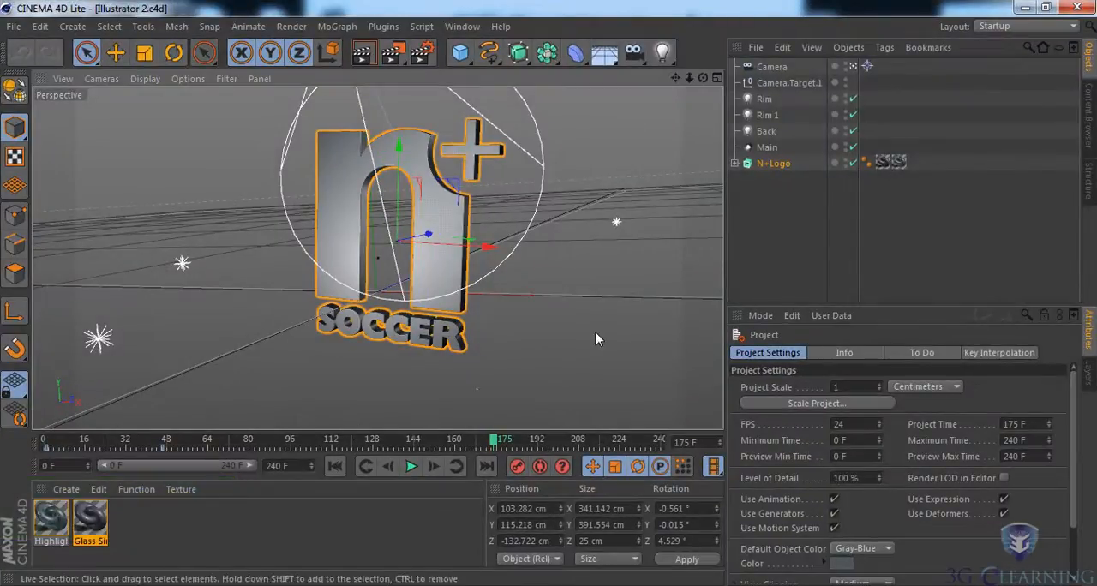
- Add a null object and place it behind the logo at about X 123 cm, Y 0 cm, Z 184 cm
click(773, 67)
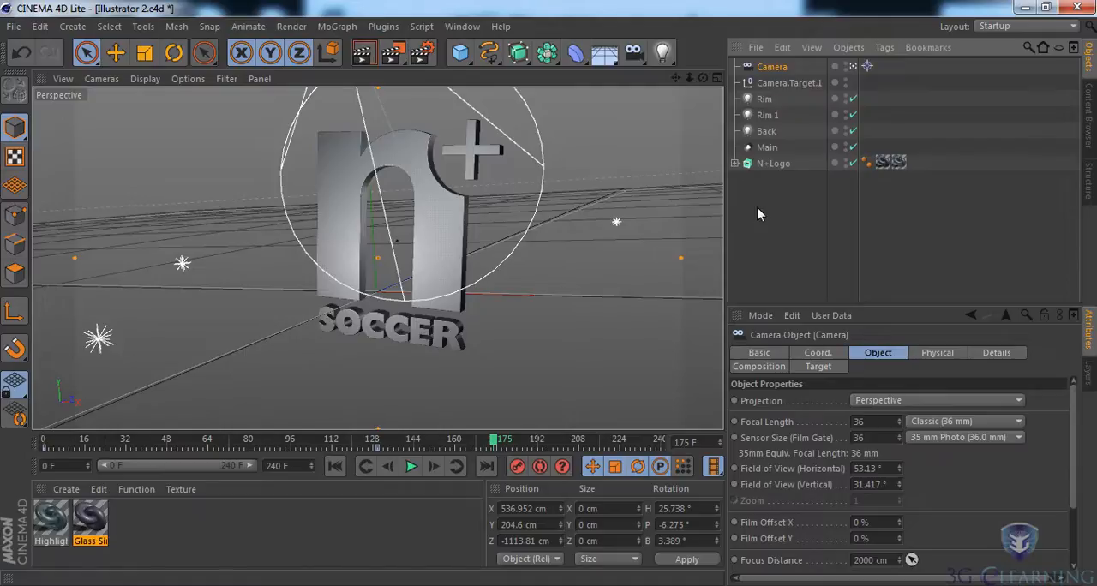
click(461, 53)
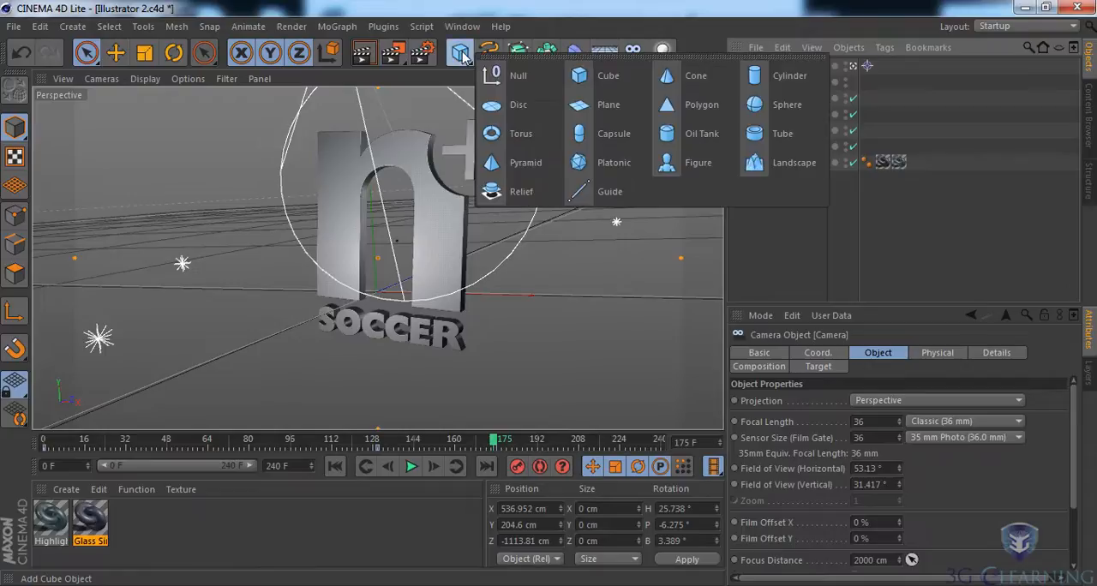
click(497, 79)
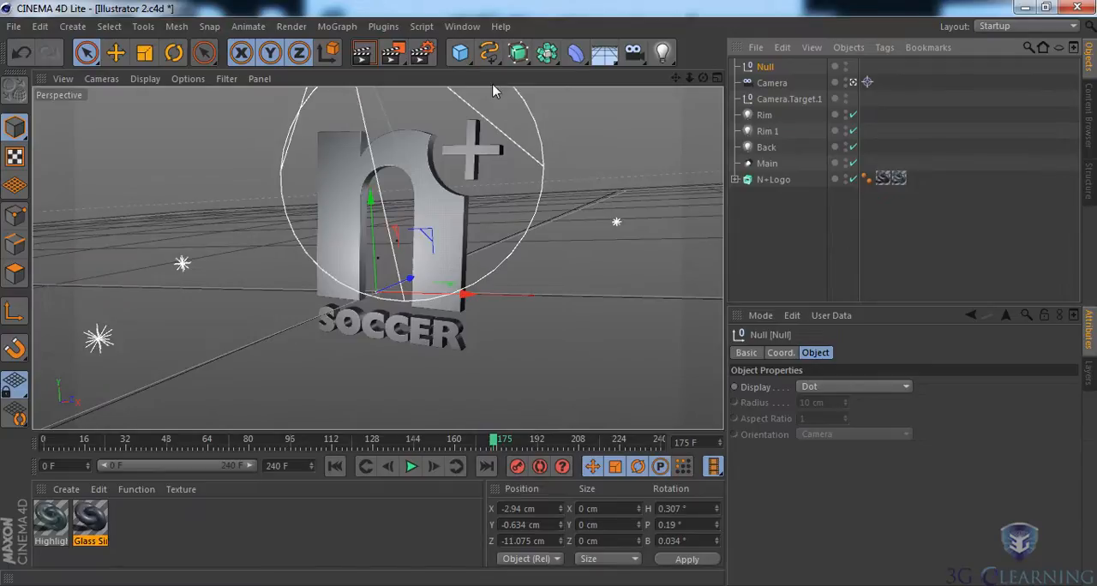
drag(410, 284, 460, 255)
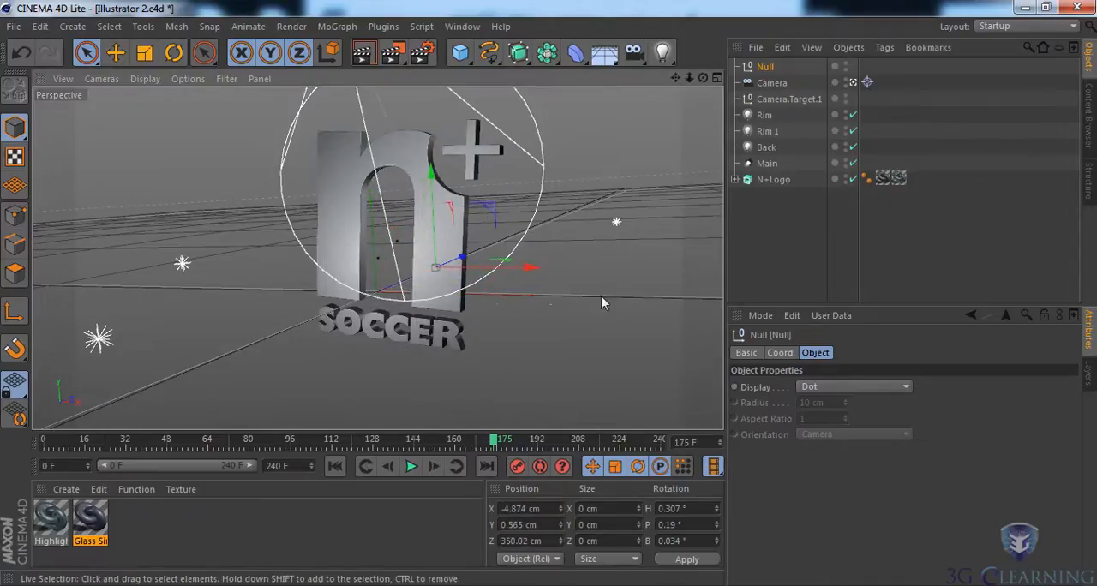
middle_click(512, 315)
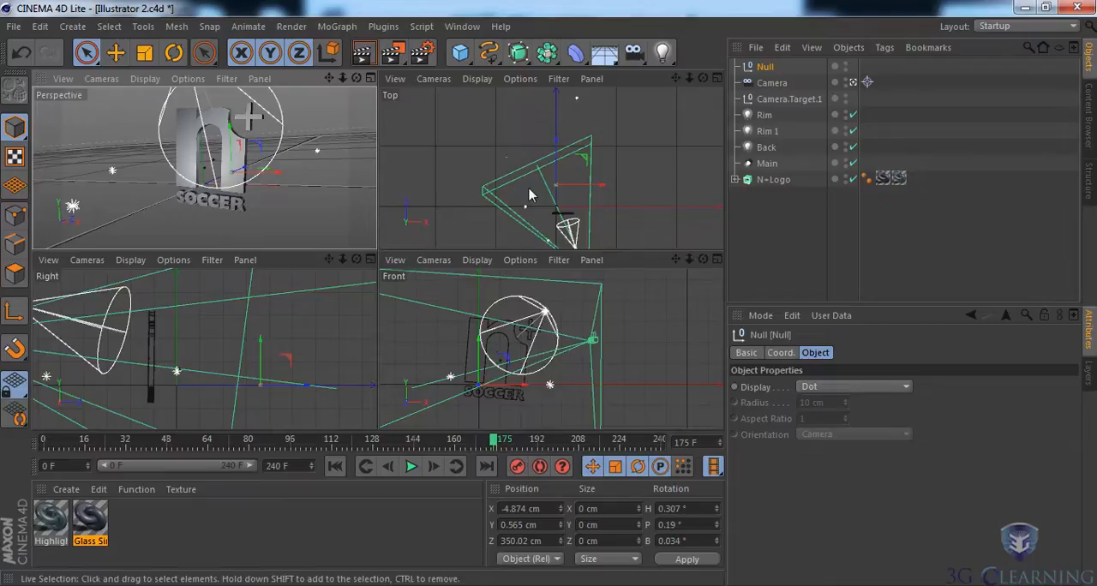
drag(676, 78, 684, 109)
drag(557, 162, 618, 196)
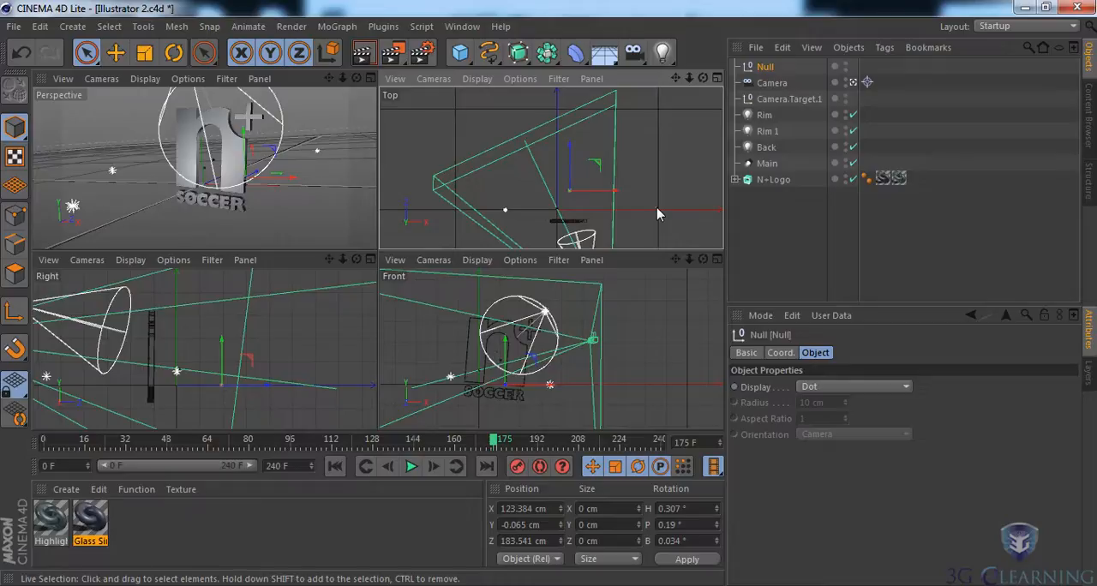
- Add an External Compositing tag to the null and enable its Solid option
click(885, 49)
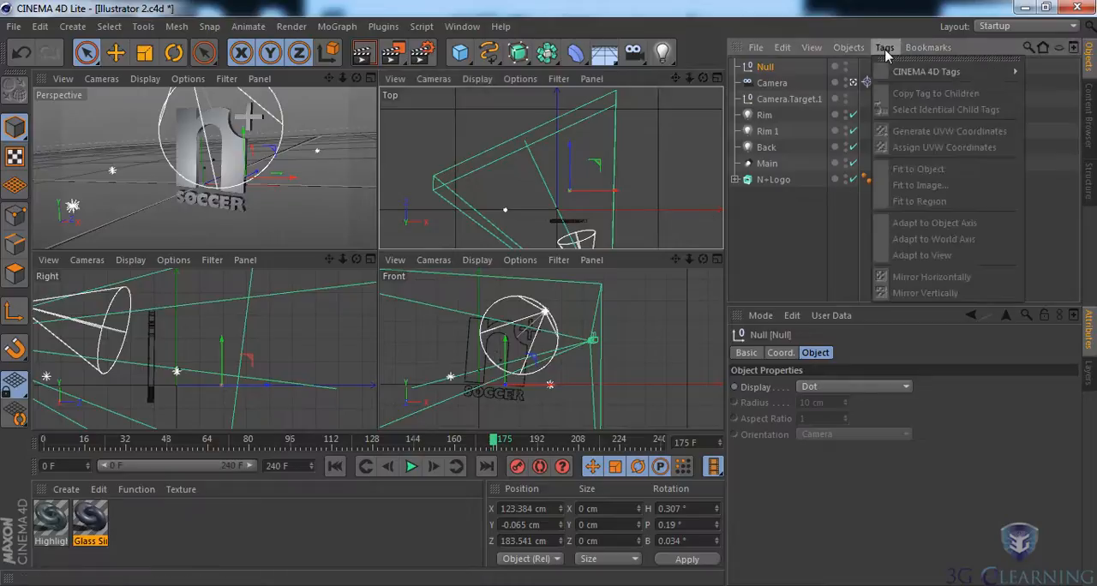
mouse_move(910, 80)
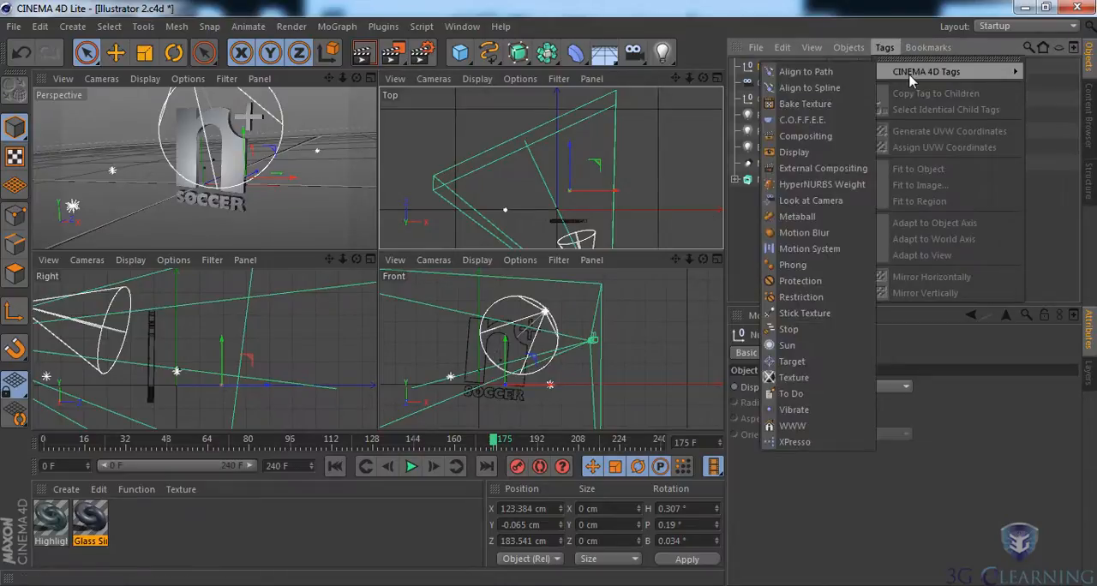
click(818, 171)
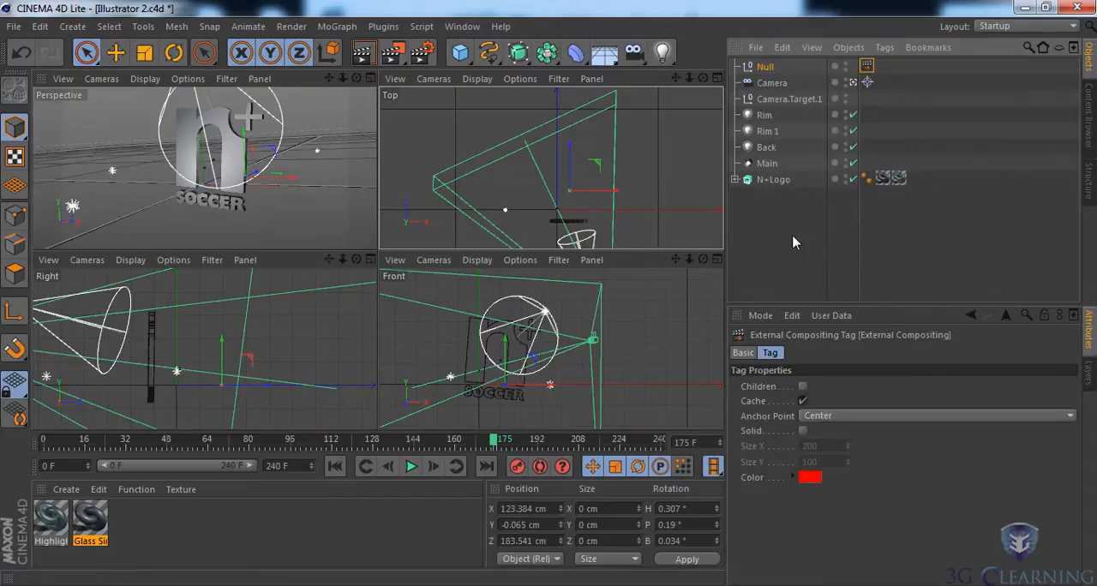
click(803, 431)
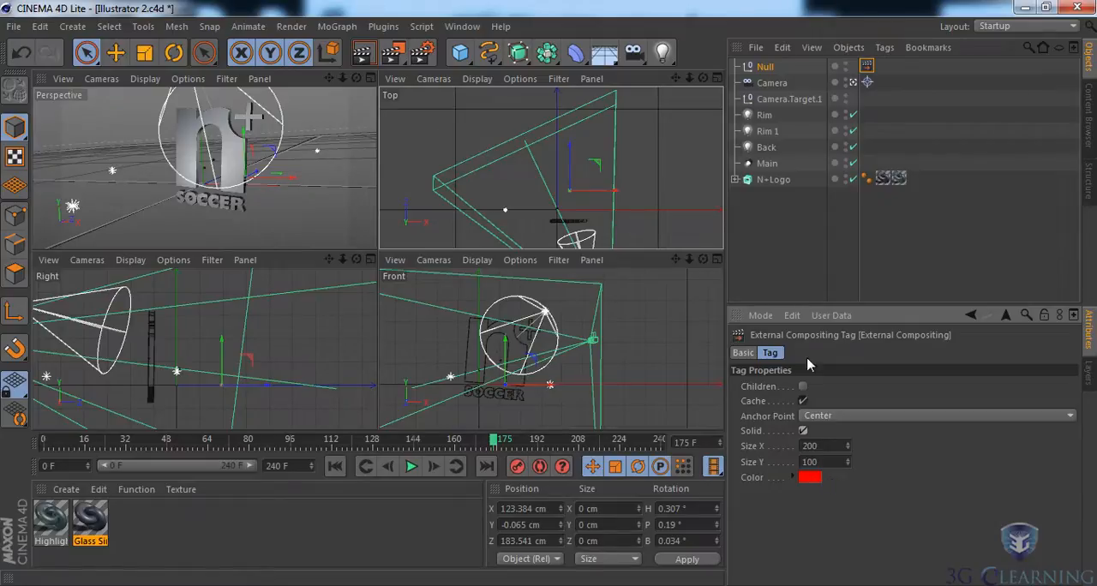
- Duplicate the tagged null, renaming the copy "Front position" and the original "Behind"
drag(763, 72, 754, 79)
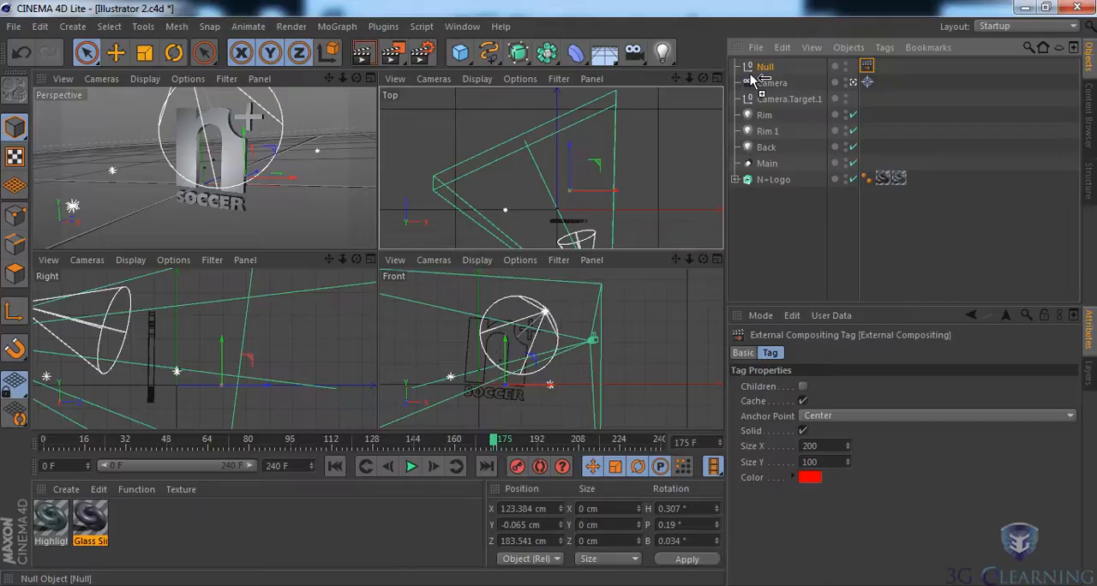
drag(752, 77, 754, 78)
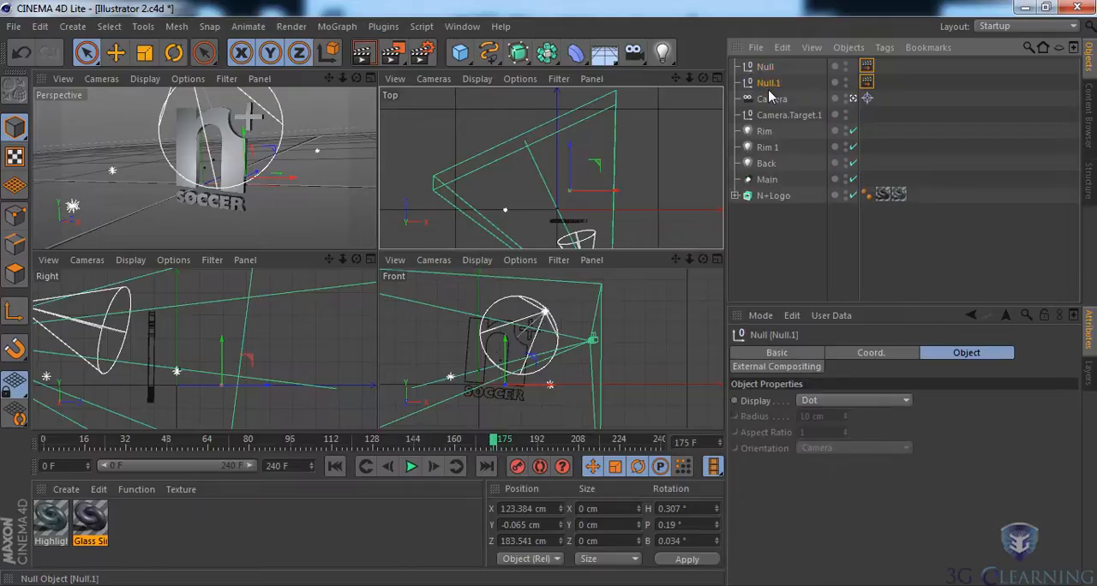
double_click(768, 83)
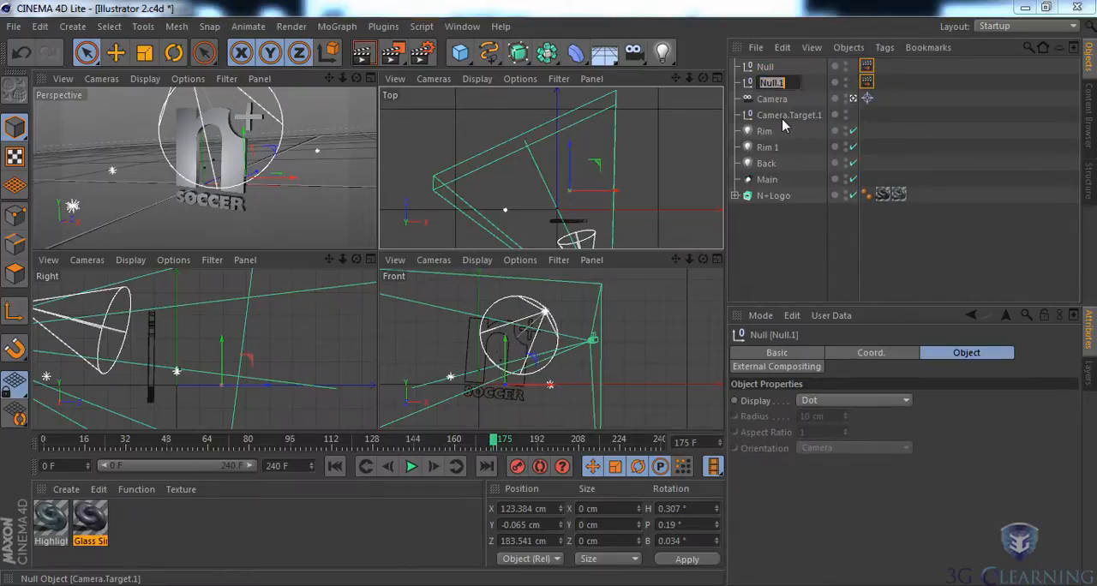
text(Firont position)
key(Return)
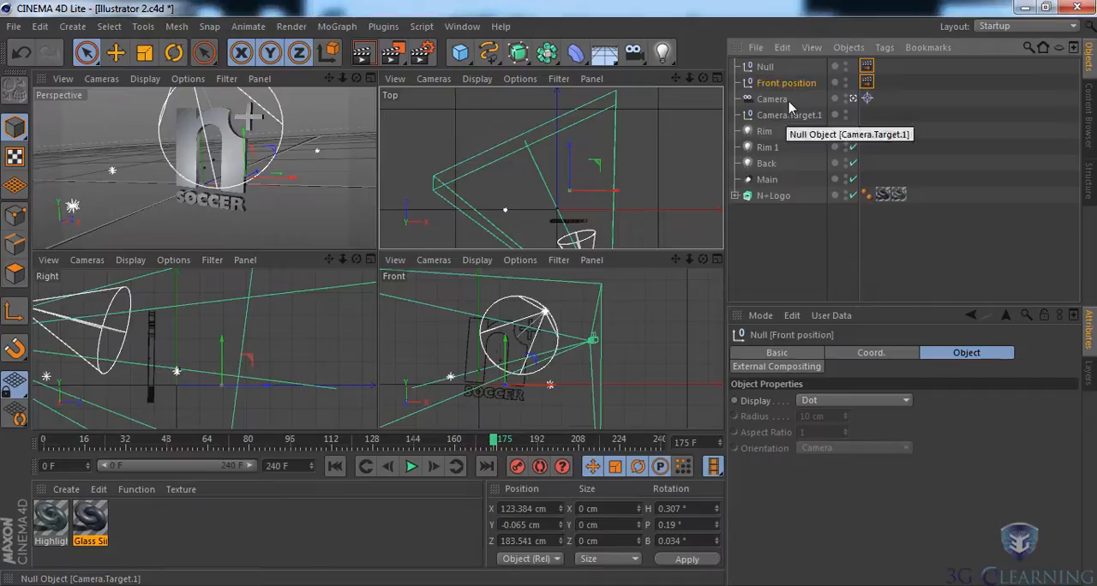
double_click(768, 67)
text(Behind)
key(Return)
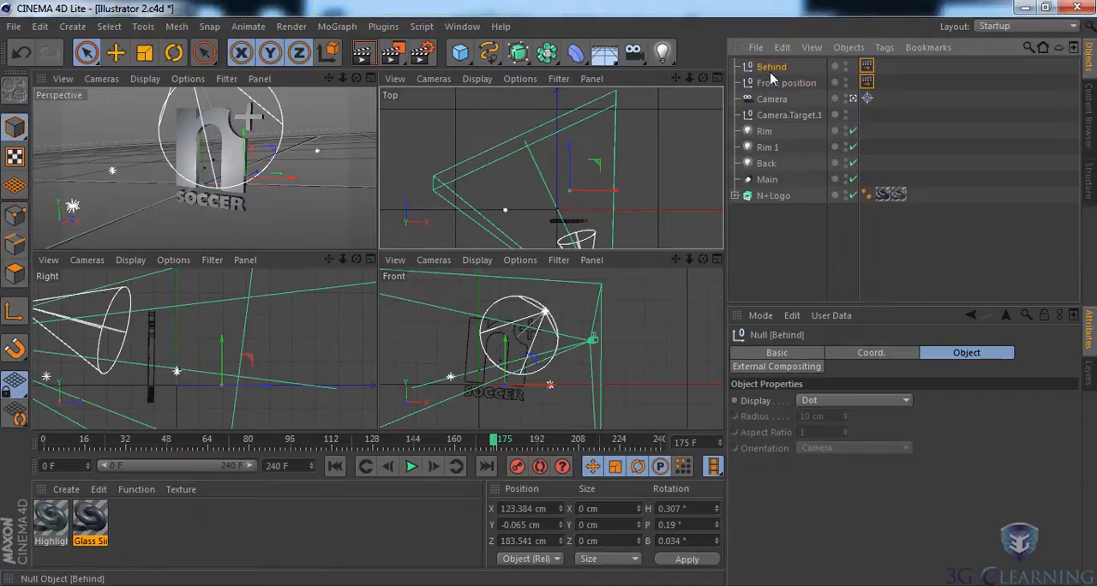
- Move the Front position null in front of the logo at about X -86 cm, Y -1 cm, Z -263 cm, and save the scene
click(801, 82)
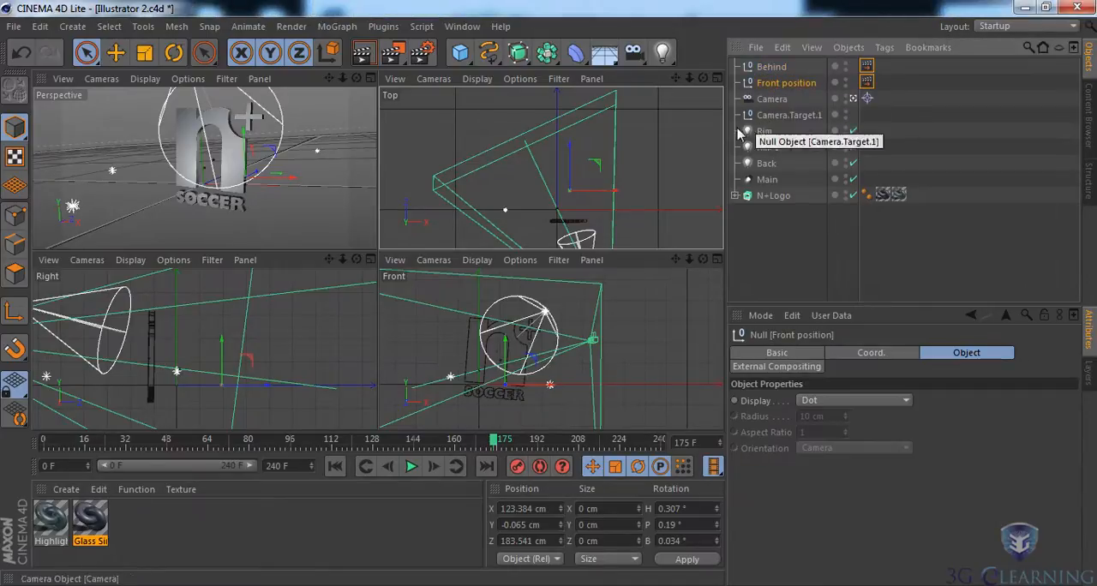
drag(567, 151, 571, 191)
drag(690, 79, 682, 46)
drag(625, 202, 598, 206)
drag(553, 157, 557, 190)
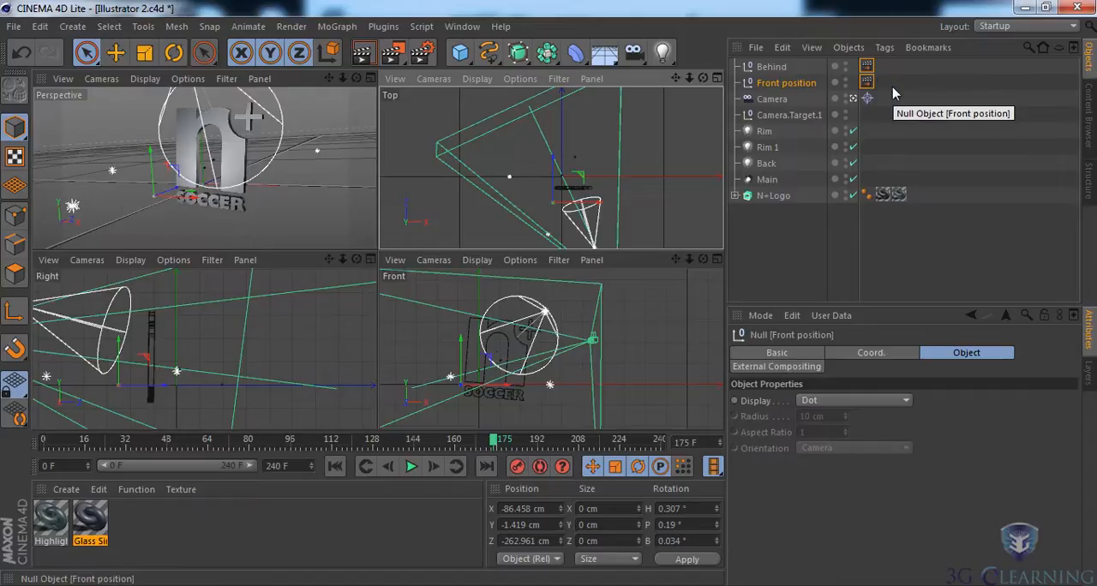
key(ctrl+s)
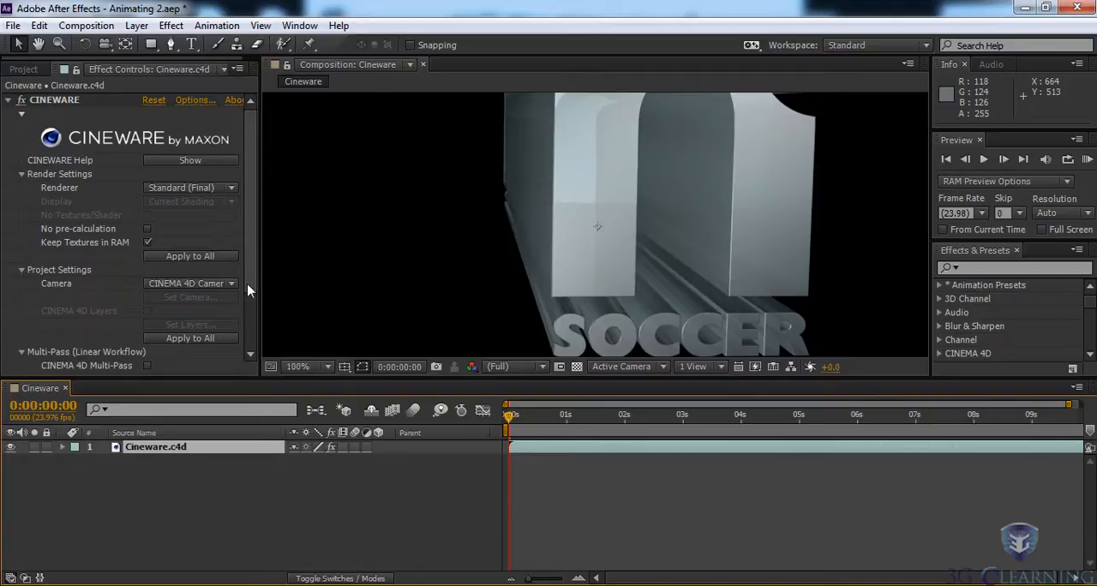
- Switch to After Effects and extract the CINEMA 4D scene data from the Cineware.c4d layer into the composition
scroll(255, 300, down, 2)
scroll(256, 300, down, 1)
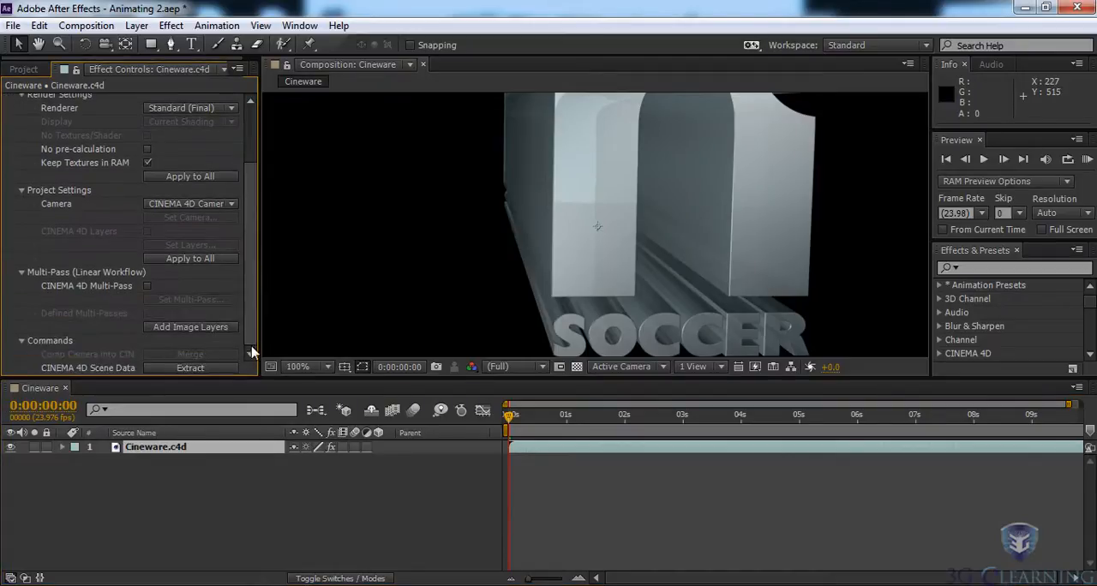
click(190, 369)
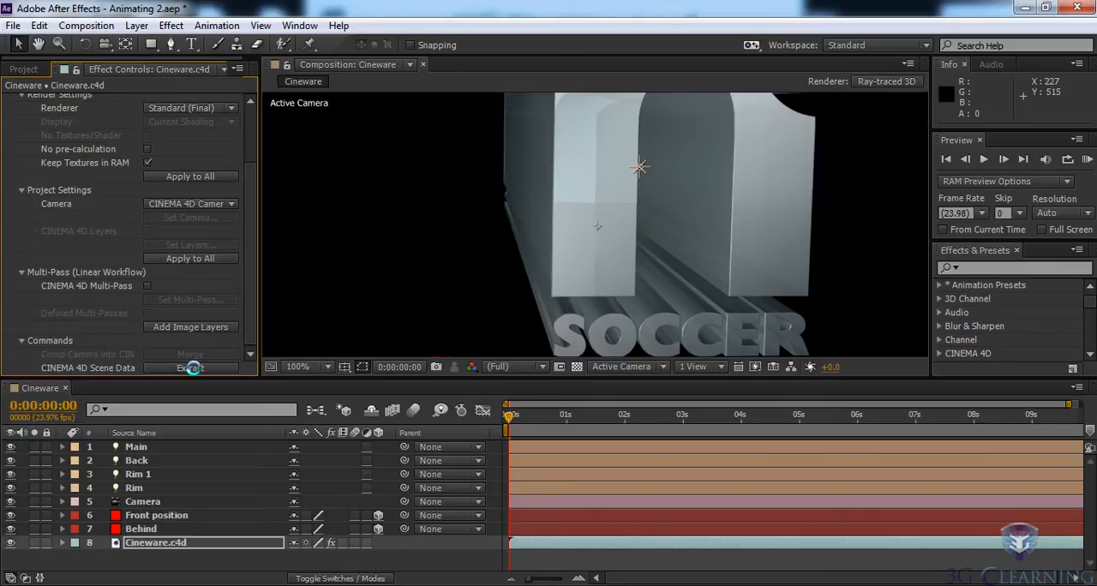
- Look through the extracted solid and light layers, and move the Behind layer below Cineware.c4d in the layer order
click(139, 518)
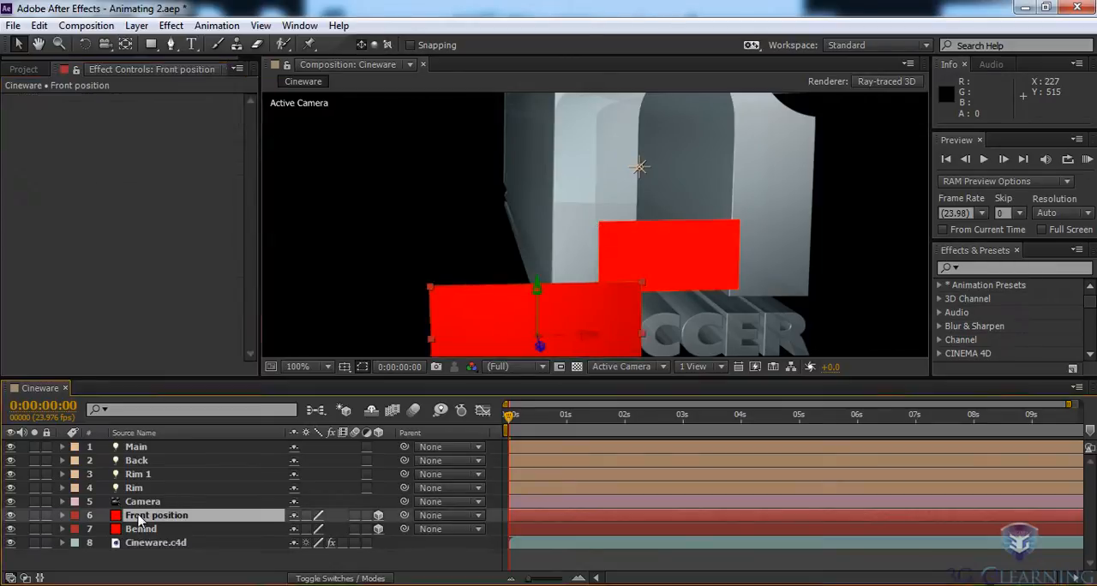
click(139, 529)
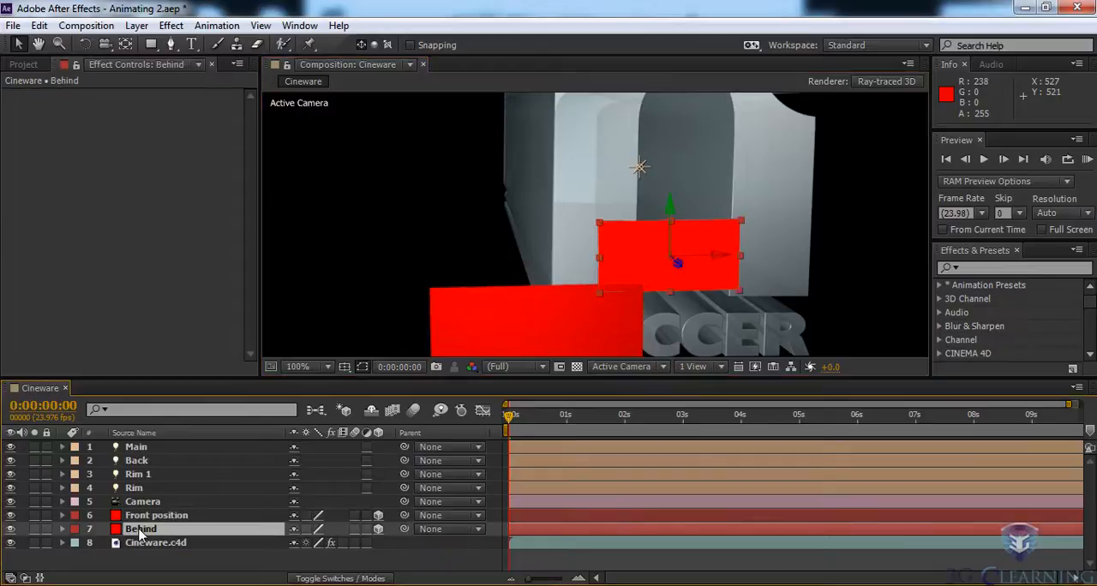
click(135, 488)
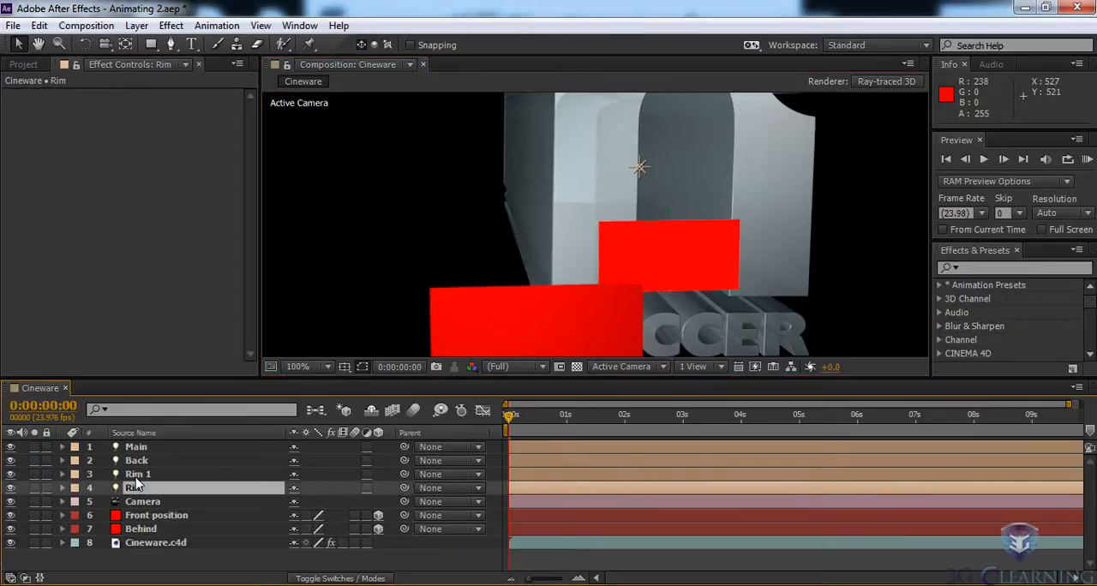
click(137, 474)
click(146, 530)
drag(148, 535, 144, 555)
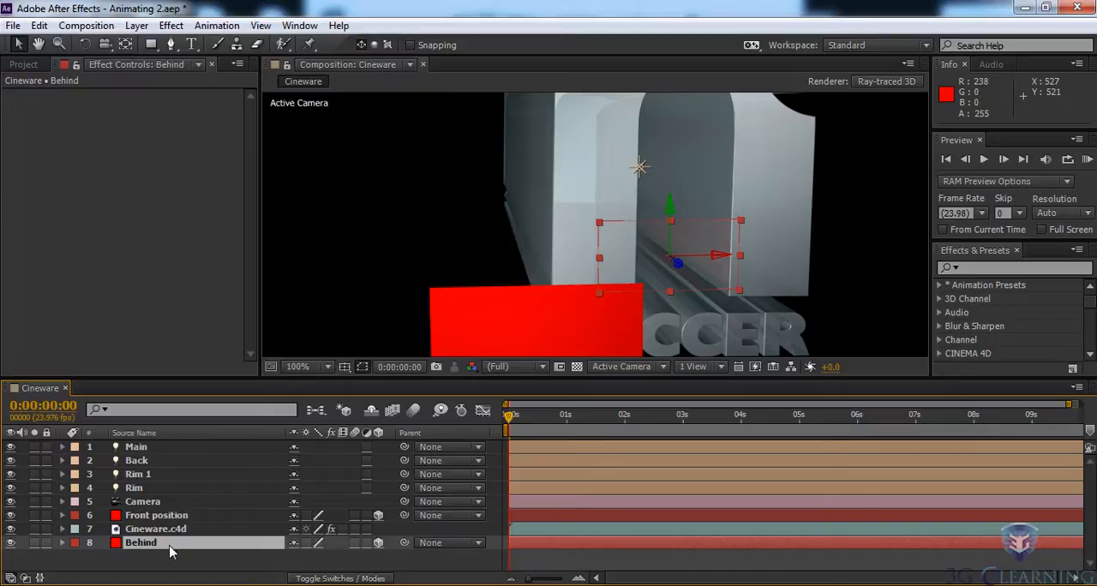
- Reveal the Camera layer's position keyframes and move the playhead to 0:00:01:18 to check both solids against the logo
click(157, 503)
key(p)
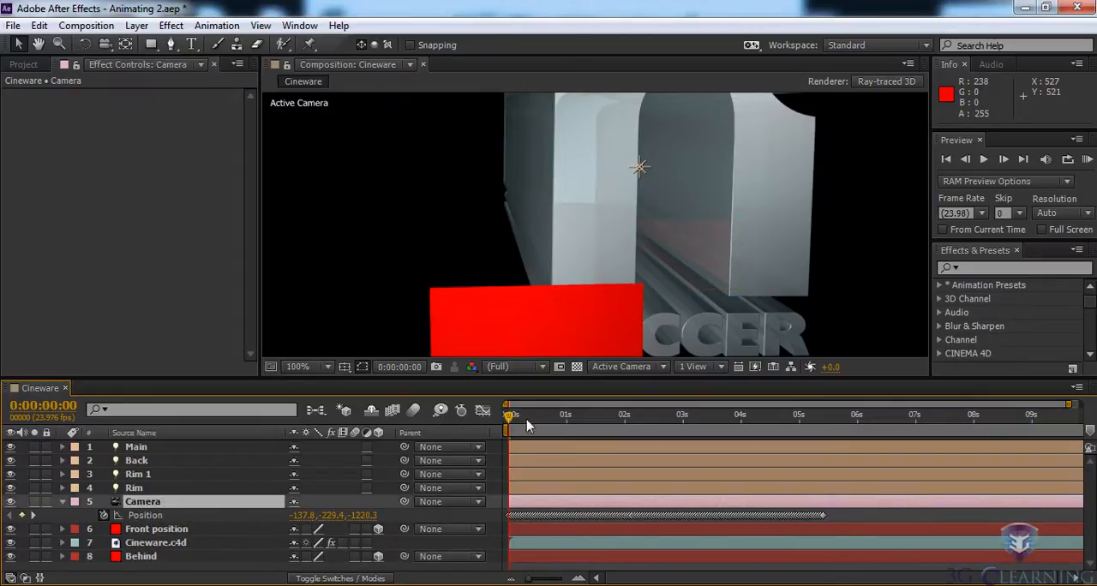
drag(509, 419, 610, 419)
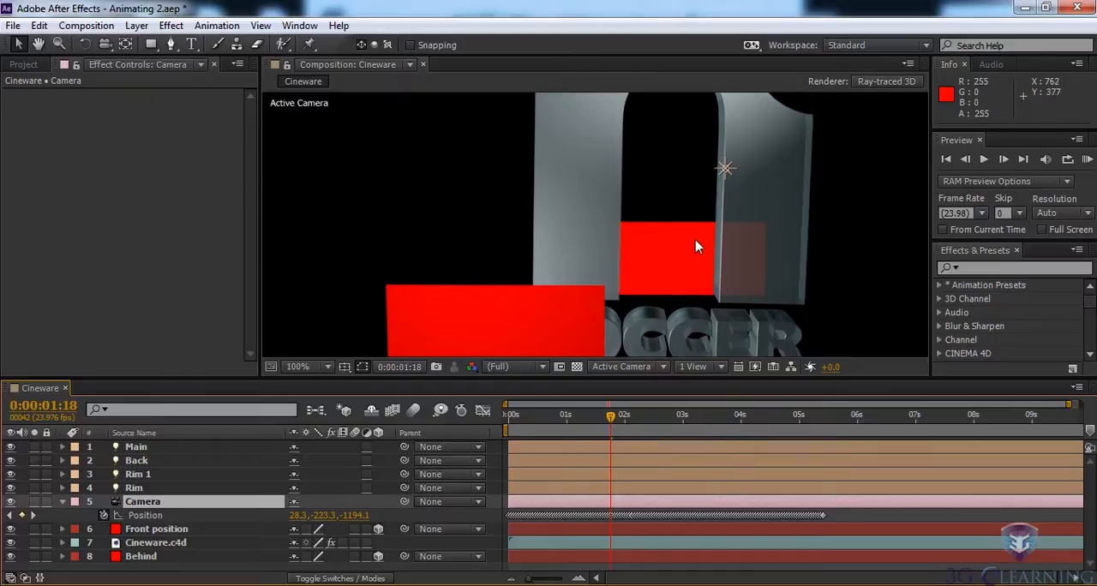
key(h)
drag(681, 228, 642, 173)
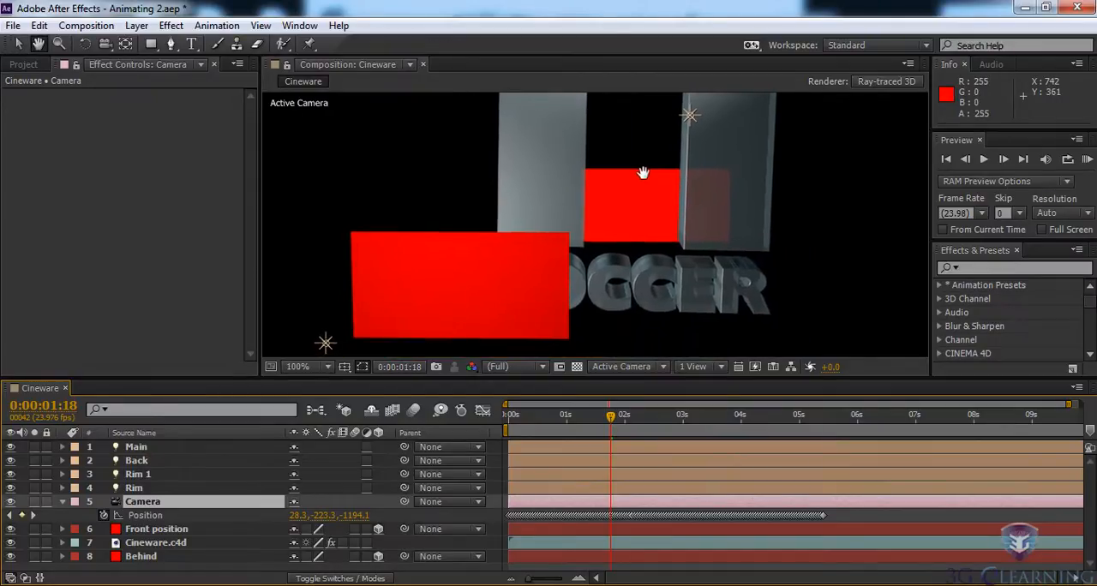
key(v)
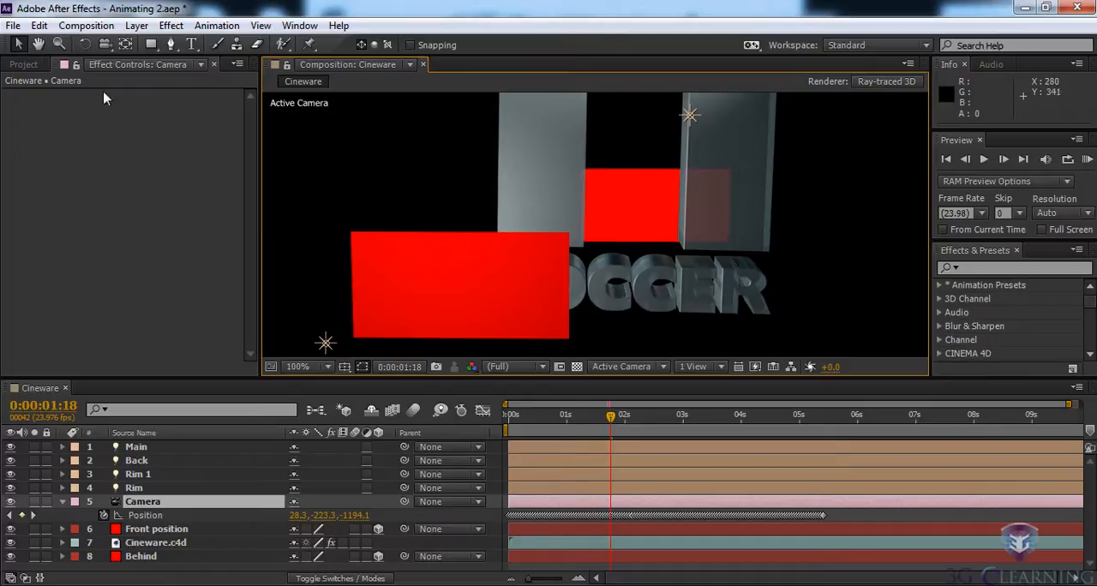
- Replace the source of the Front position layer with Stair_Run/Still_Frames.psd from the Still_Frames folder
click(24, 64)
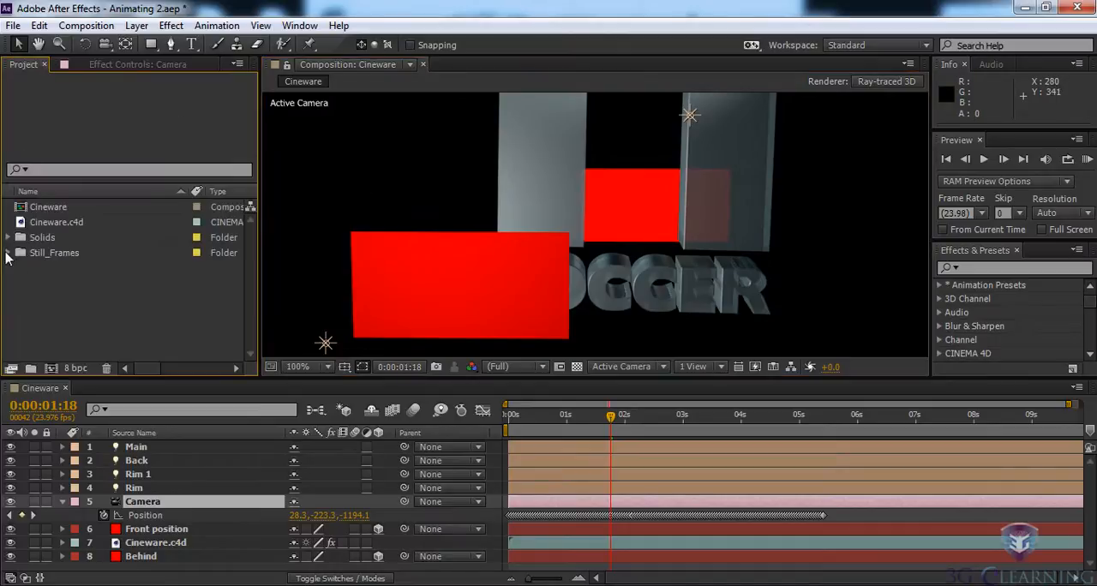
click(8, 253)
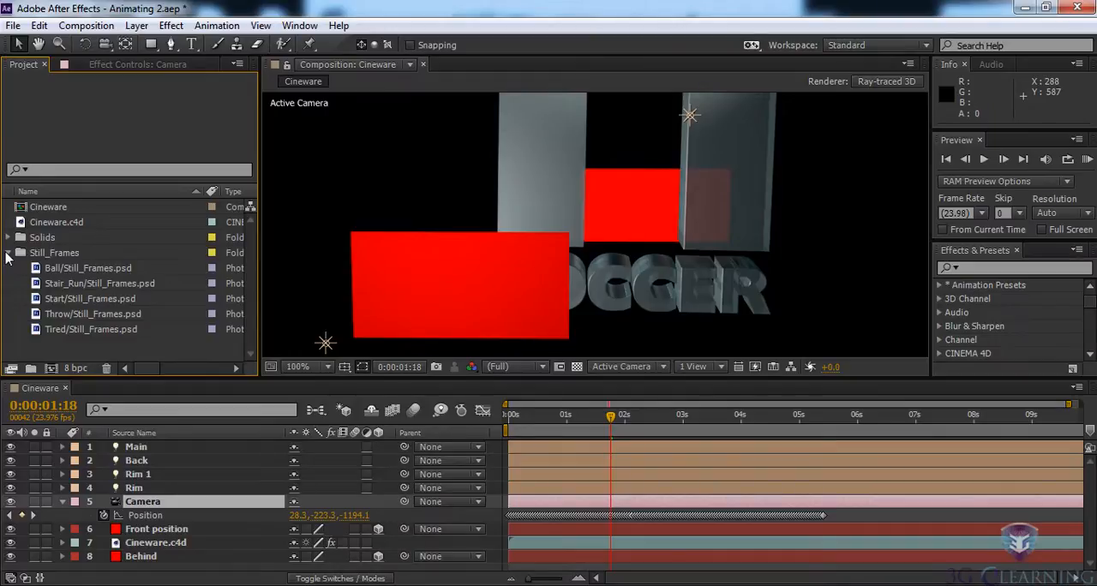
click(146, 531)
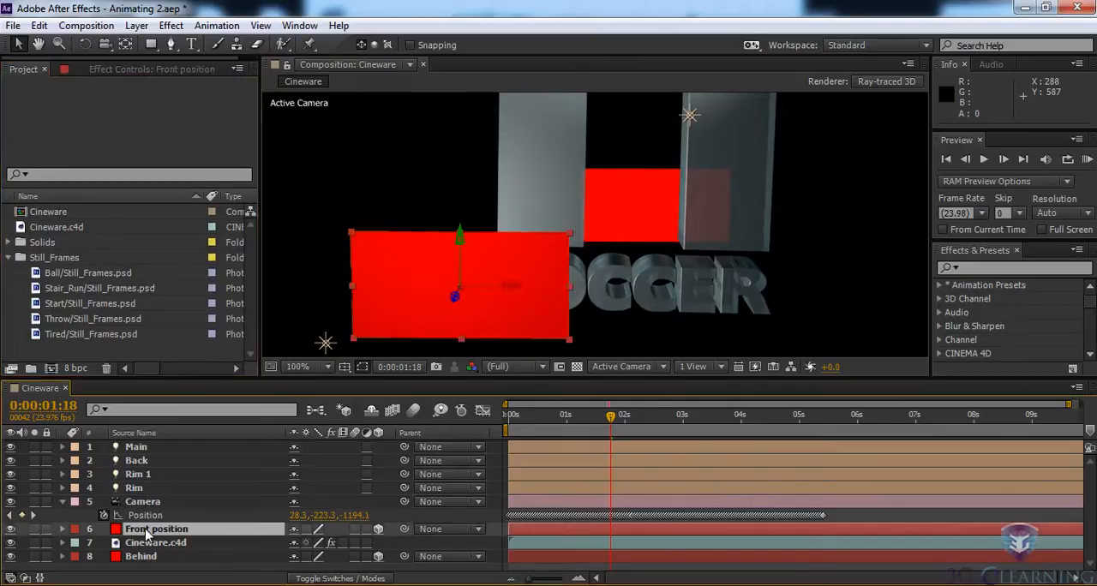
click(58, 294)
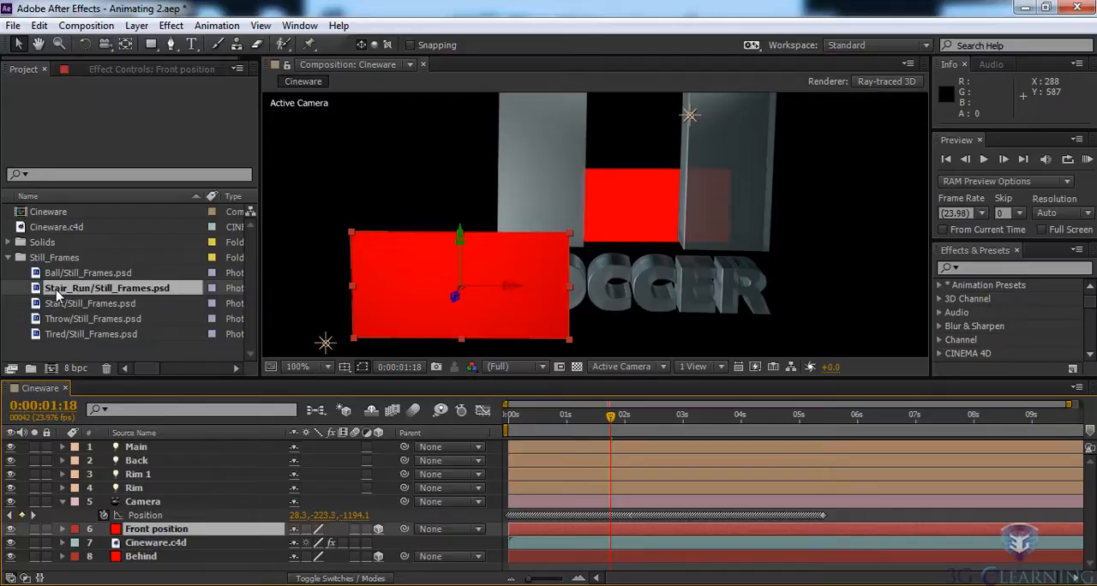
drag(59, 294, 117, 529)
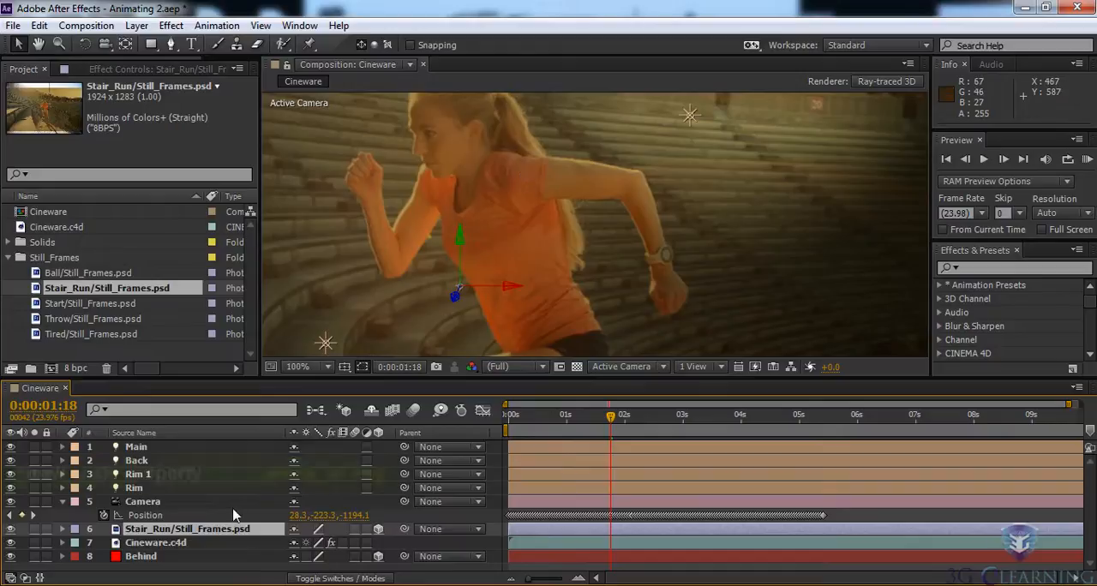
- Reveal the scale of the Stair_Run image layer and set it to 20%
key(s)
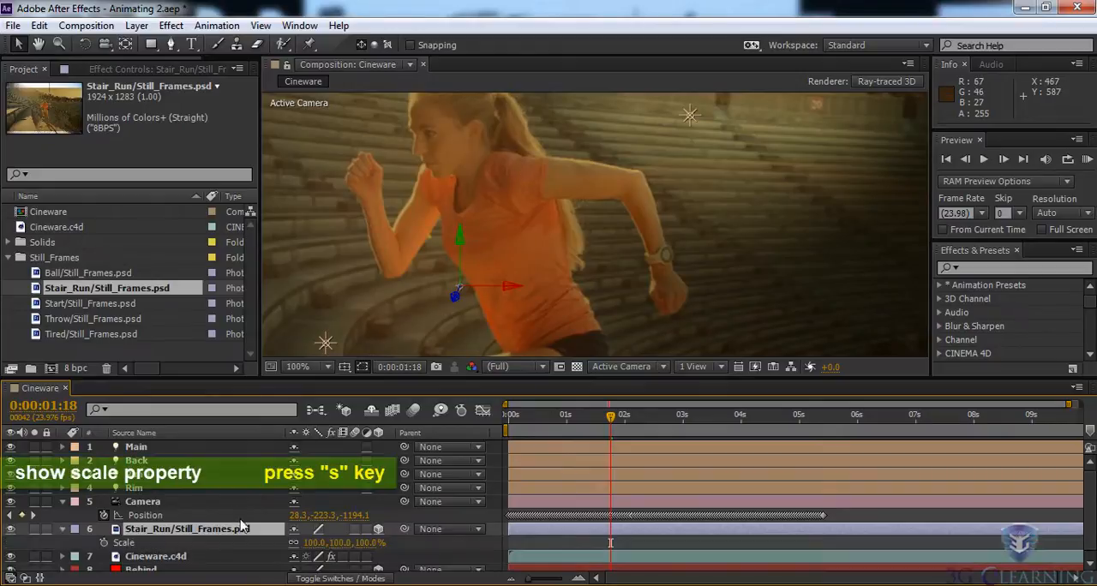
click(316, 542)
text(20)
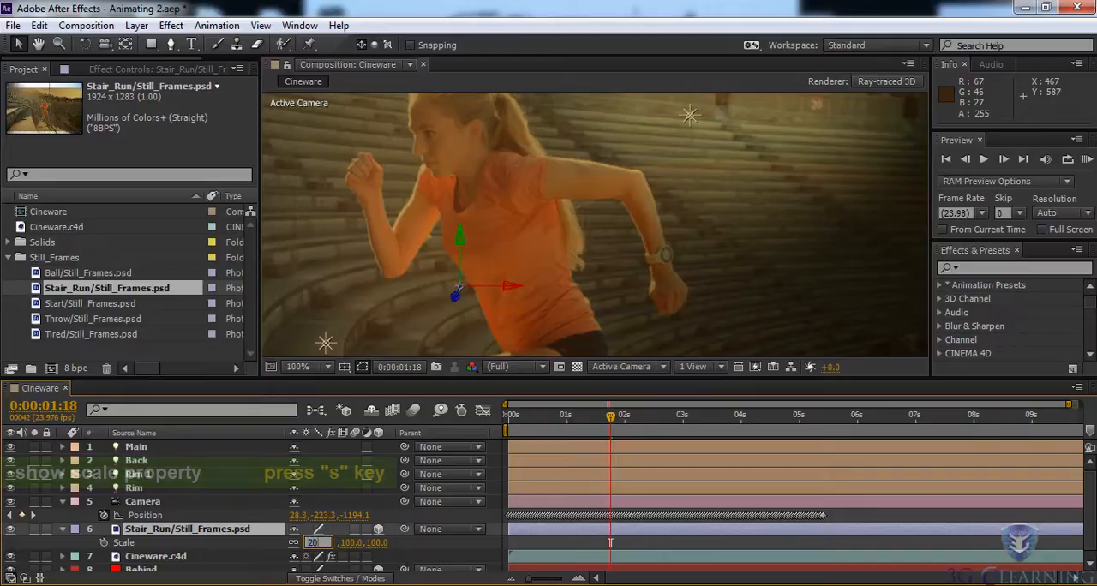
key(Return)
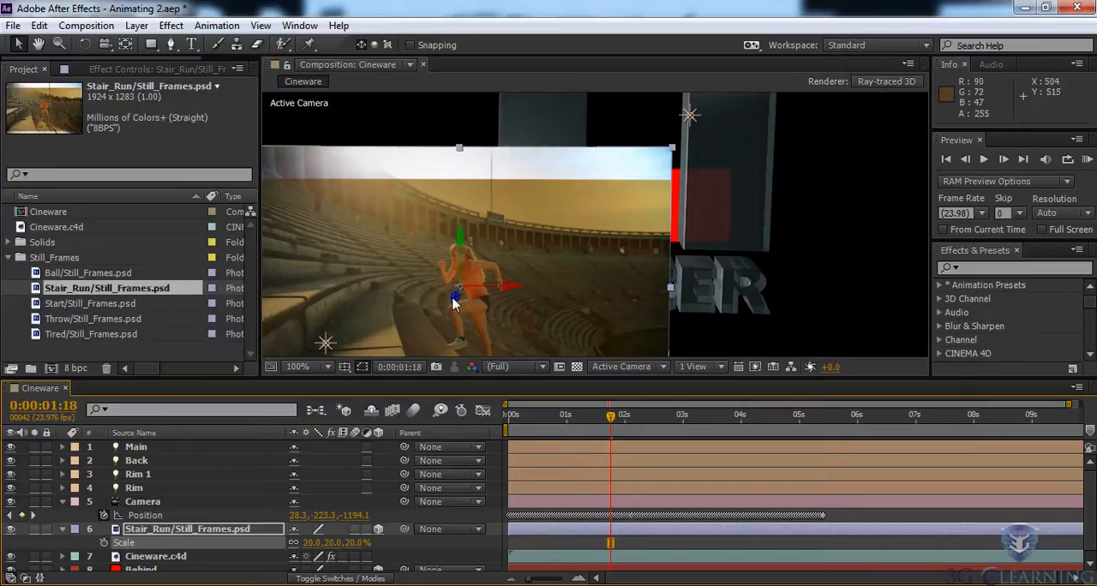
- Move the playhead to 0:00:03:22 and reposition the Stair_Run image in 3D space beside the start of the SOCCER text
drag(460, 294, 489, 267)
drag(611, 416, 738, 434)
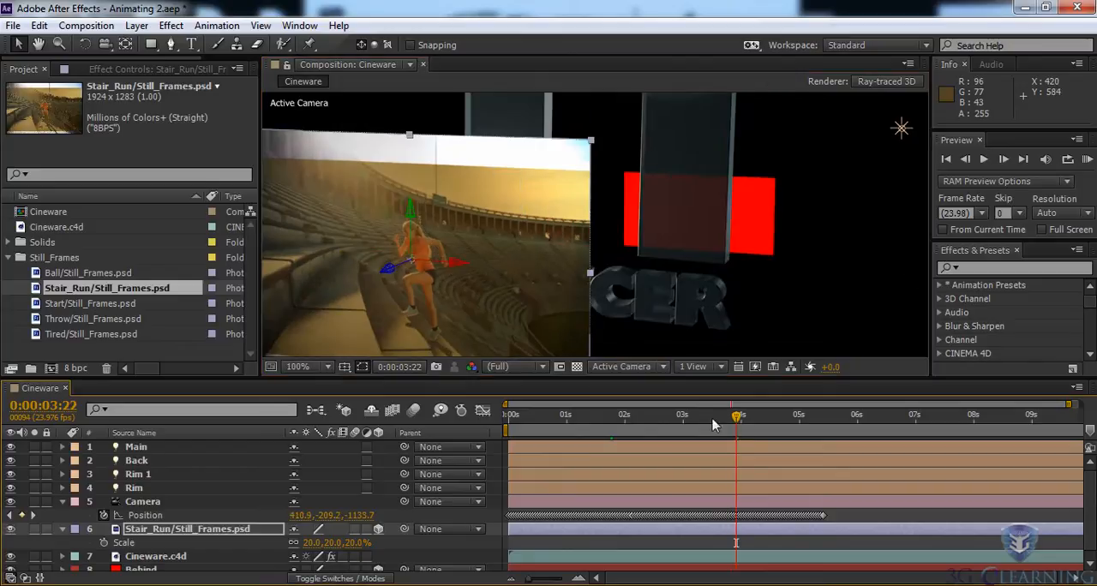
mouse_move(385, 270)
mouse_down()
mouse_move(456, 252)
mouse_move(472, 273)
mouse_up()
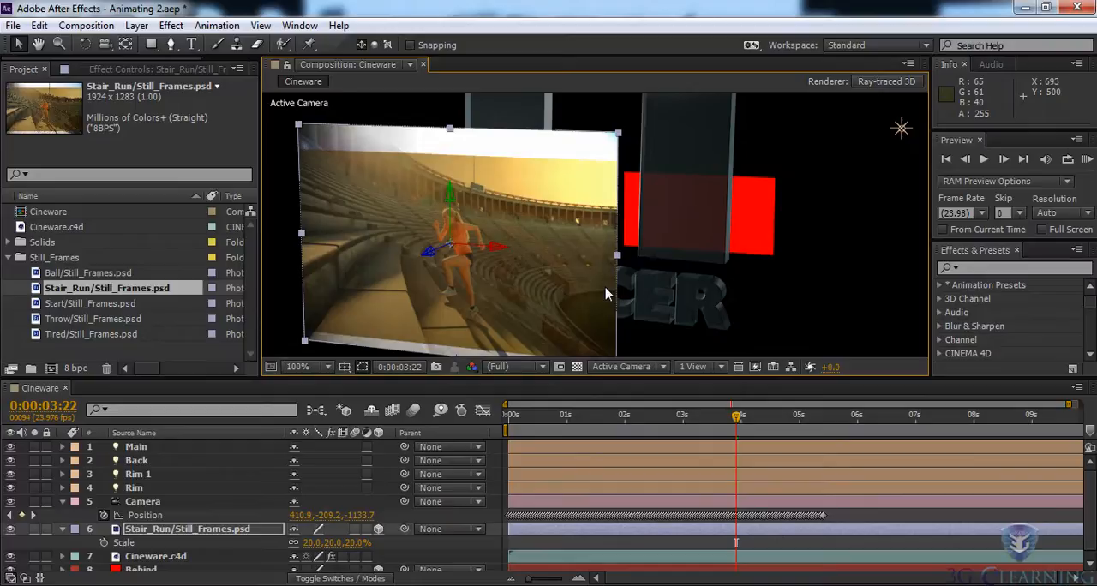
drag(444, 257, 755, 151)
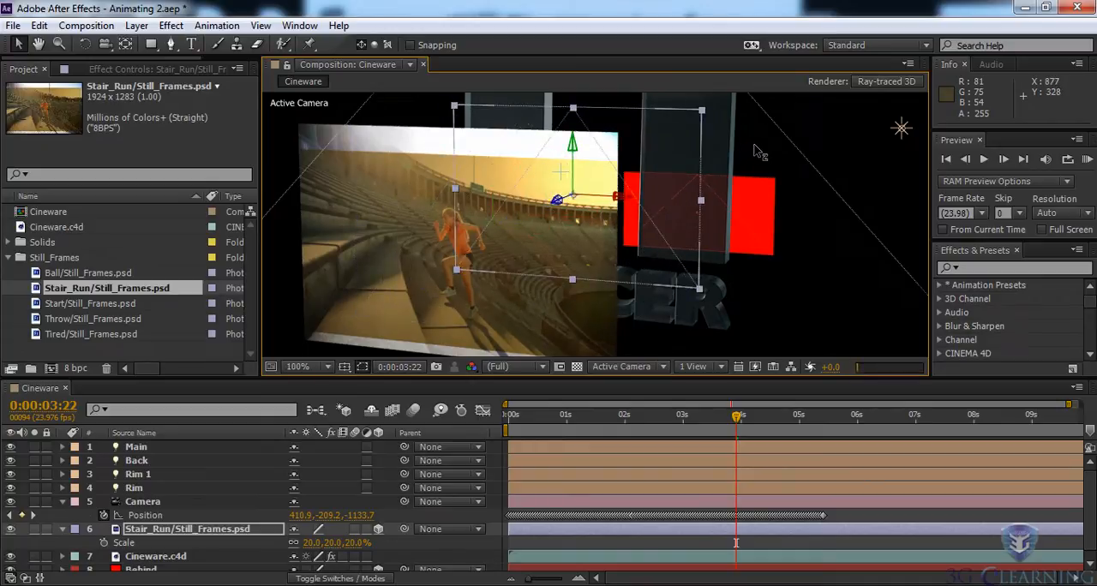
drag(535, 211, 392, 268)
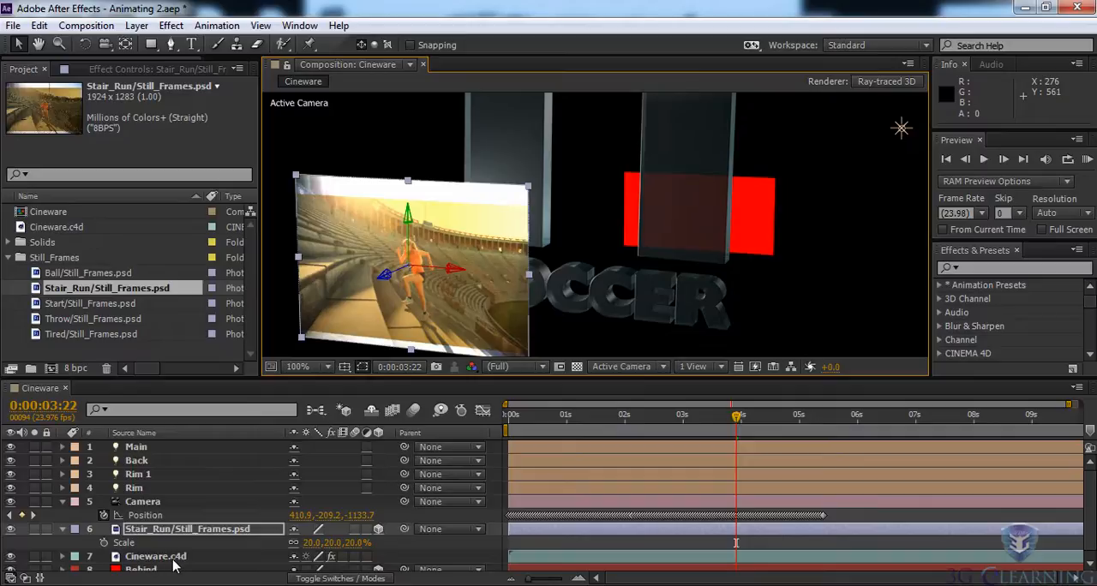
- Set the scale of the Stair_Run image layer to 10%
click(313, 542)
text(10)
key(Return)
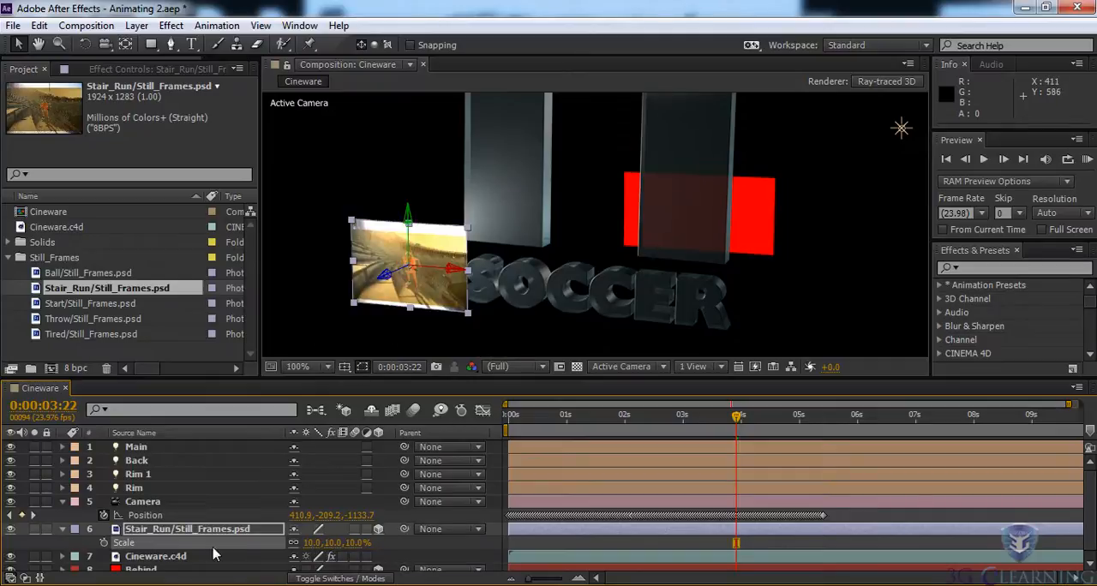
- Replace the source of the Behind layer with Throw/Still_Frames.psd from the Still_Frames folder
scroll(223, 540, down, 1)
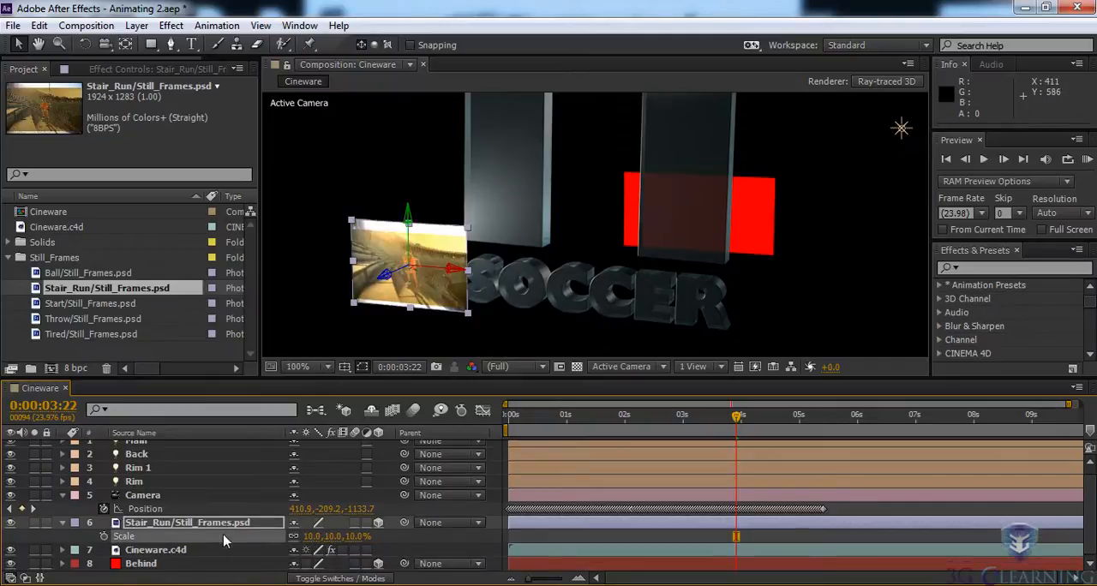
click(120, 565)
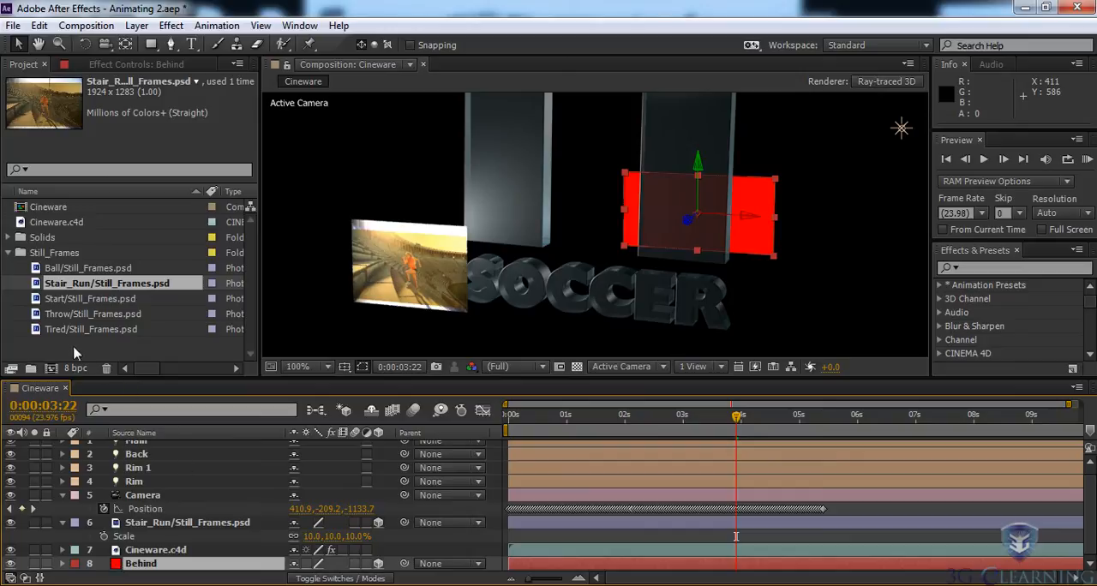
click(37, 315)
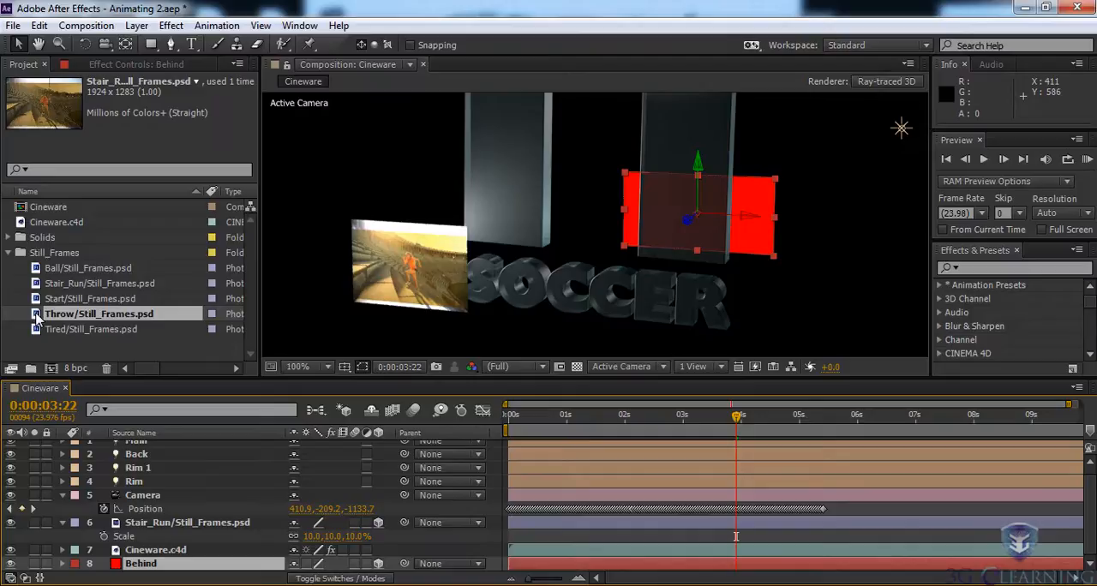
drag(37, 316, 107, 570)
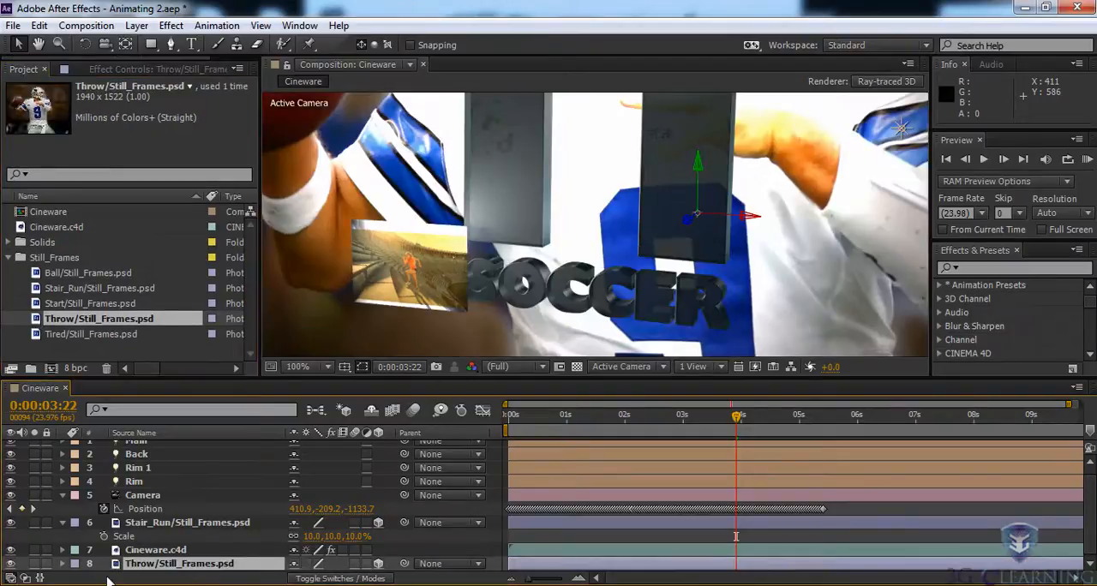
- Reveal the scale of the Throw image layer and set it to 20%
key(s)
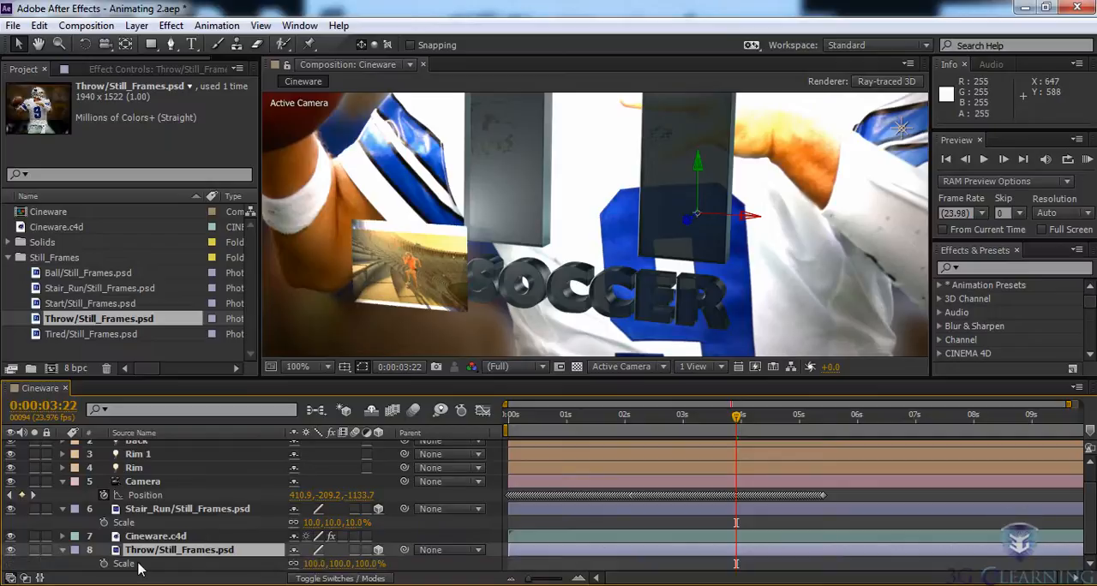
click(315, 564)
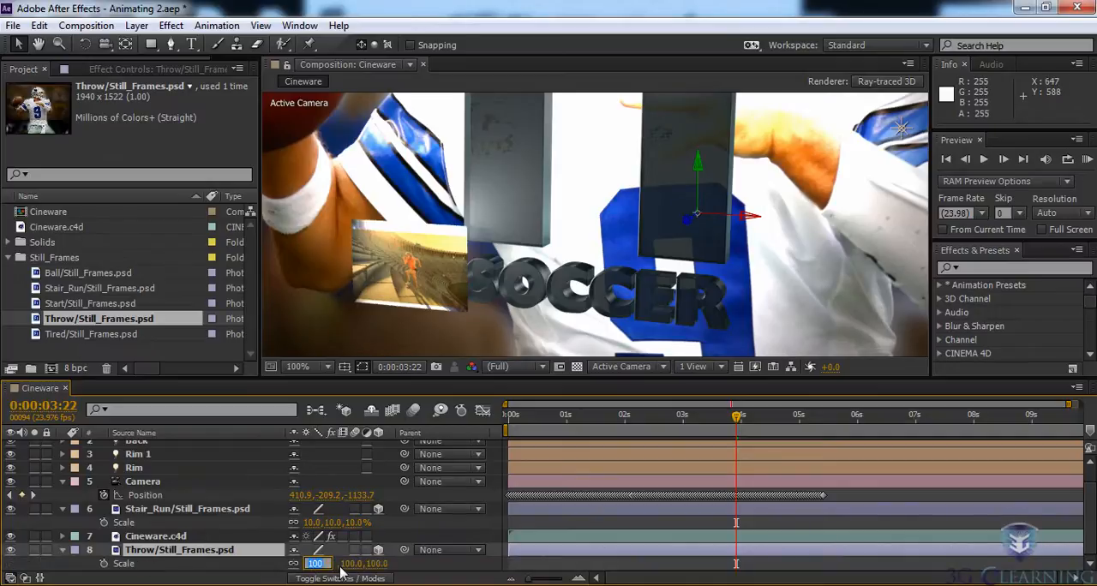
text(20)
key(Return)
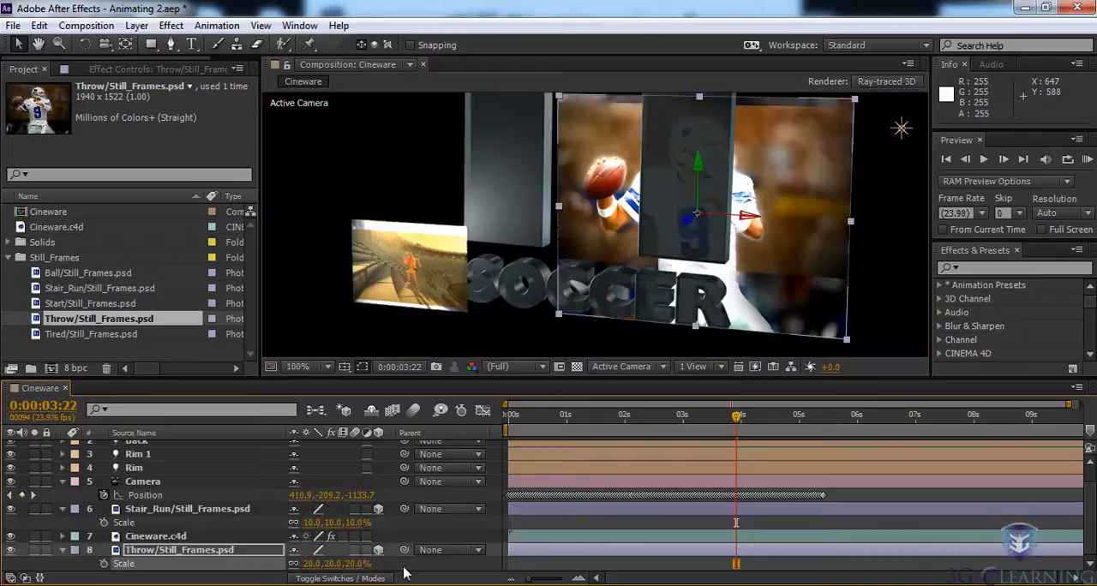
- Move the playhead to 0:00:02:16 and open the CINEWARE effect settings of the Cineware.c4d layer
drag(737, 418, 671, 438)
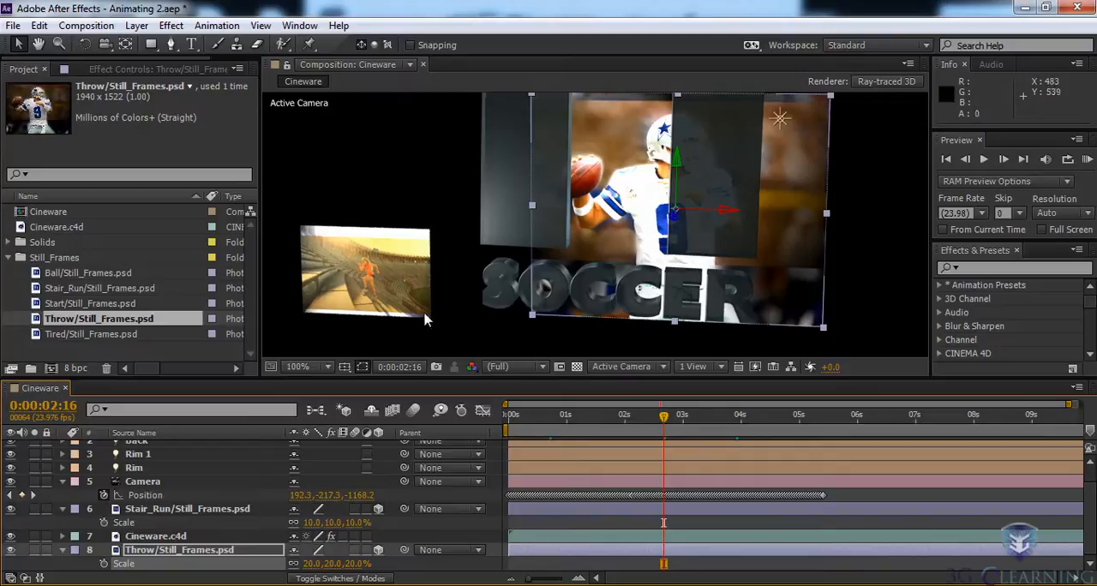
click(128, 70)
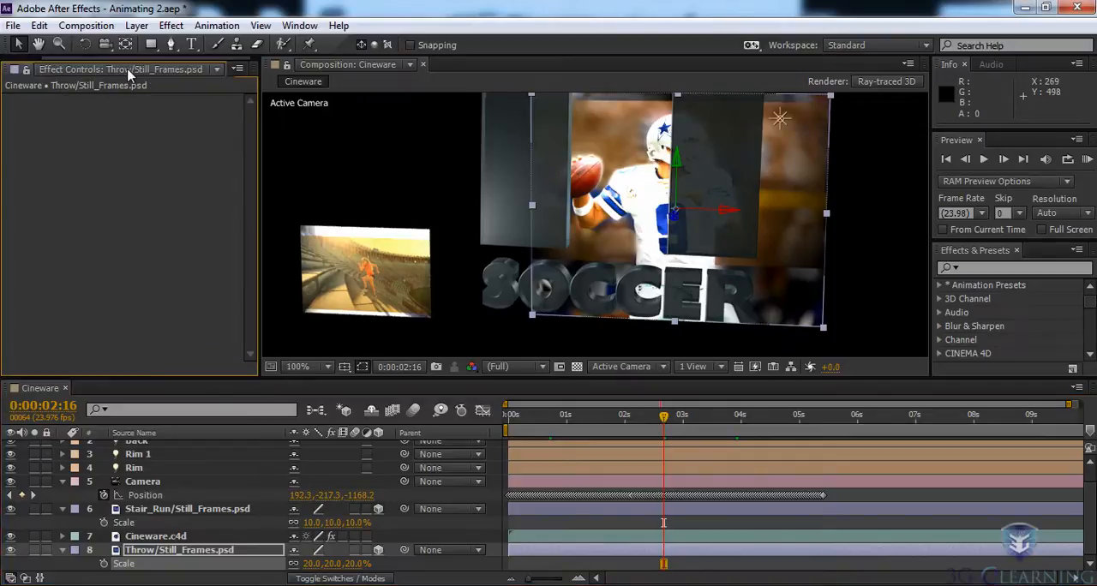
click(155, 536)
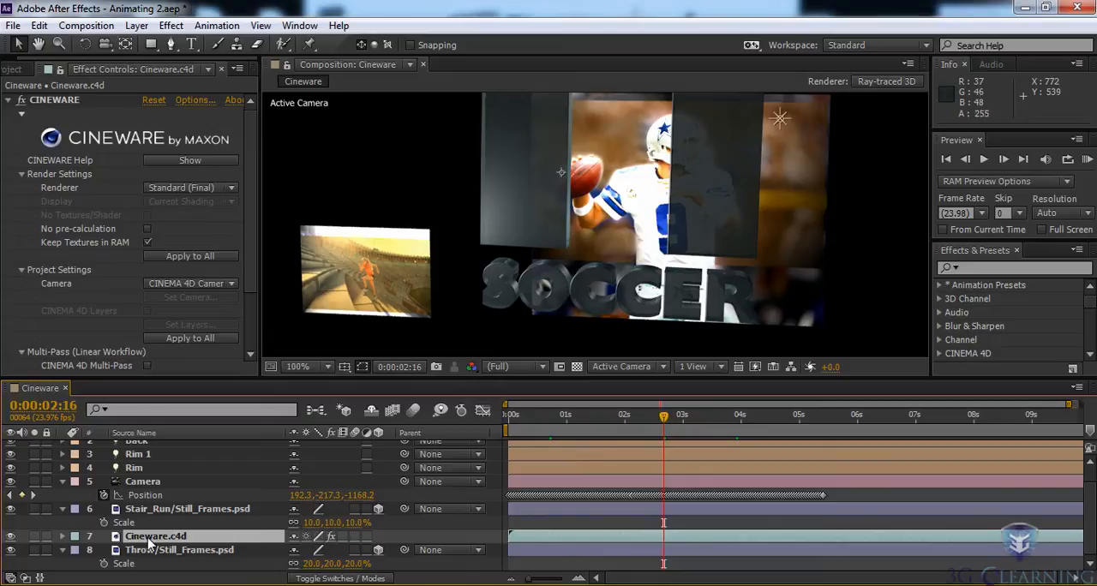